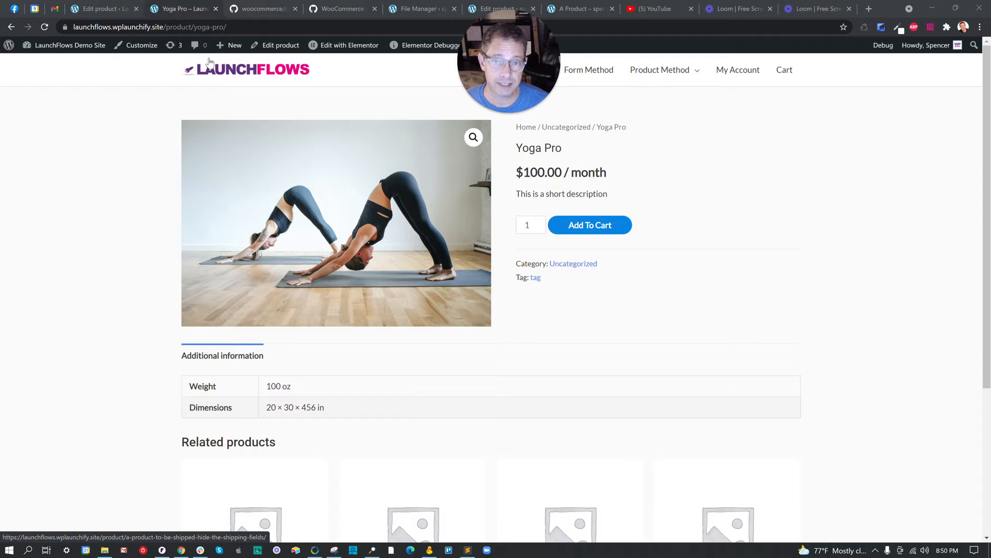
Step: Review the Yoga Pro product page, covering its permalink, title, price, short description, quantity, additional information and related products
drag(164, 27, 236, 32)
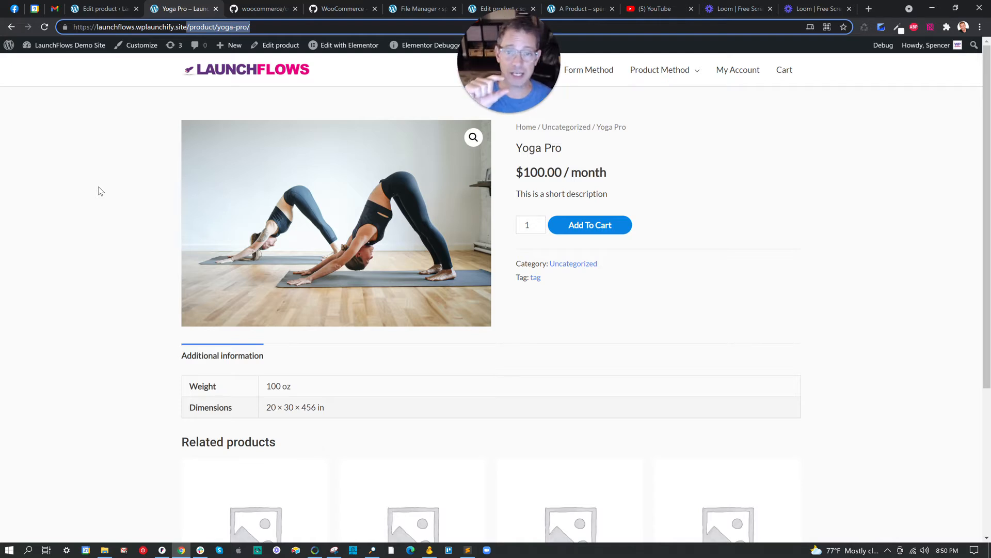
click(125, 176)
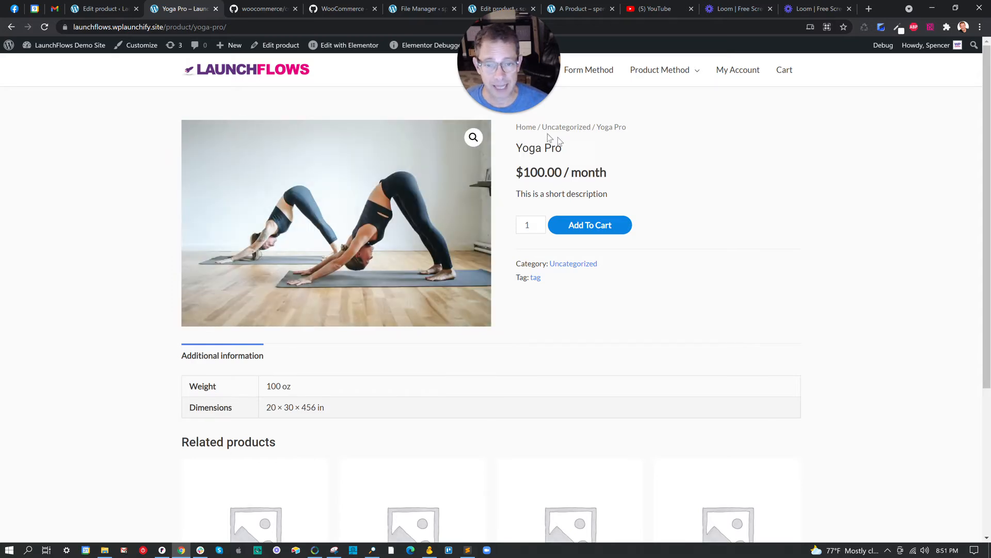
drag(516, 151, 542, 149)
click(549, 150)
click(521, 171)
click(524, 194)
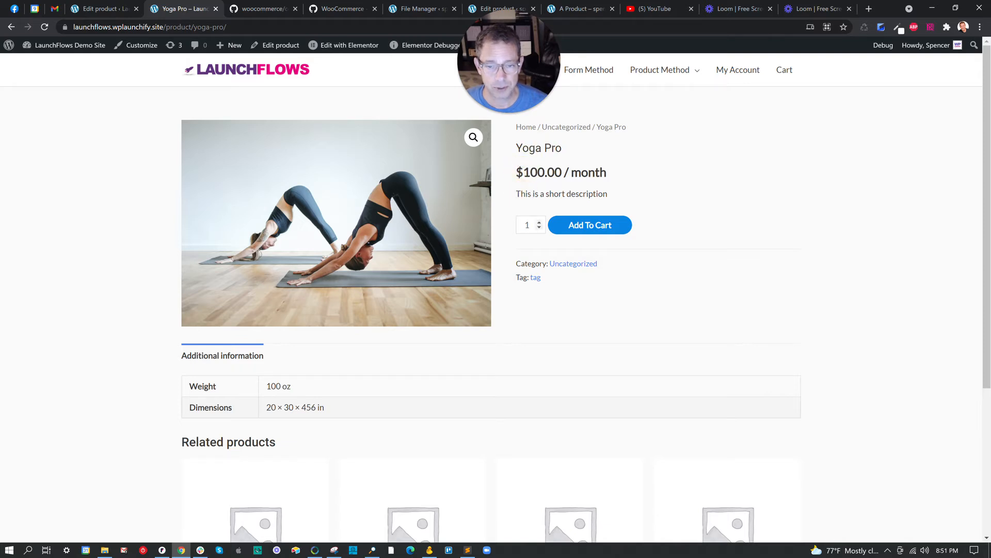
click(516, 226)
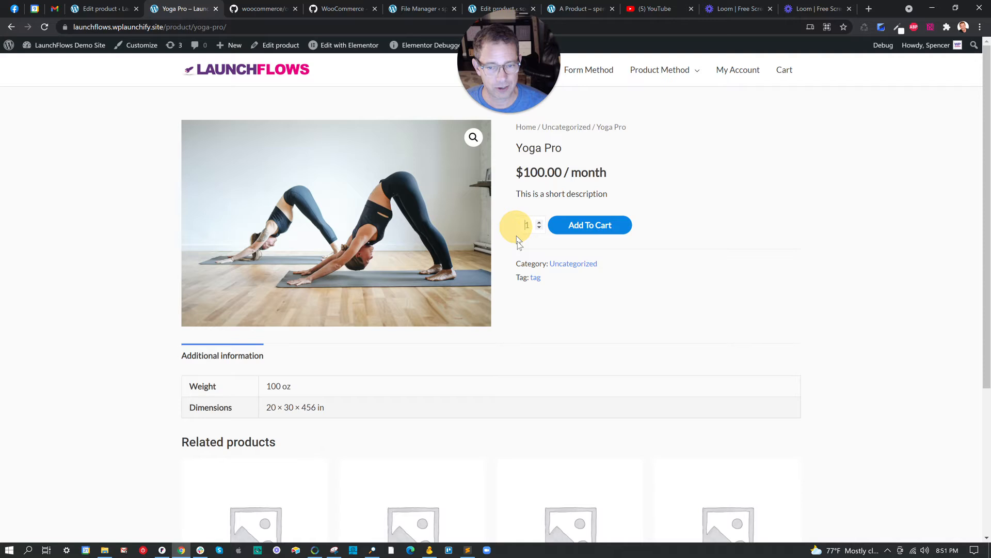
click(255, 356)
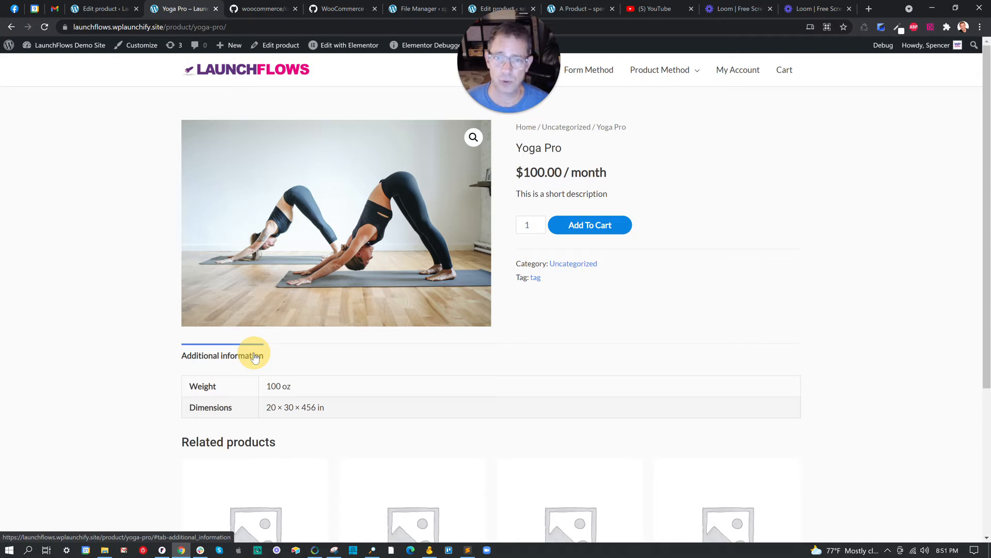
drag(225, 388, 290, 388)
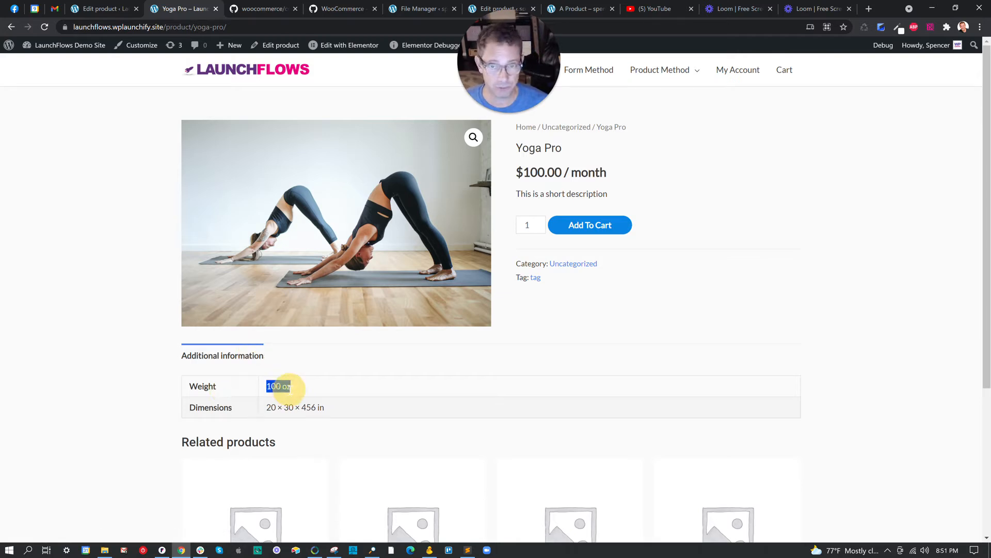
scroll(313, 381, down, 2)
drag(222, 337, 285, 367)
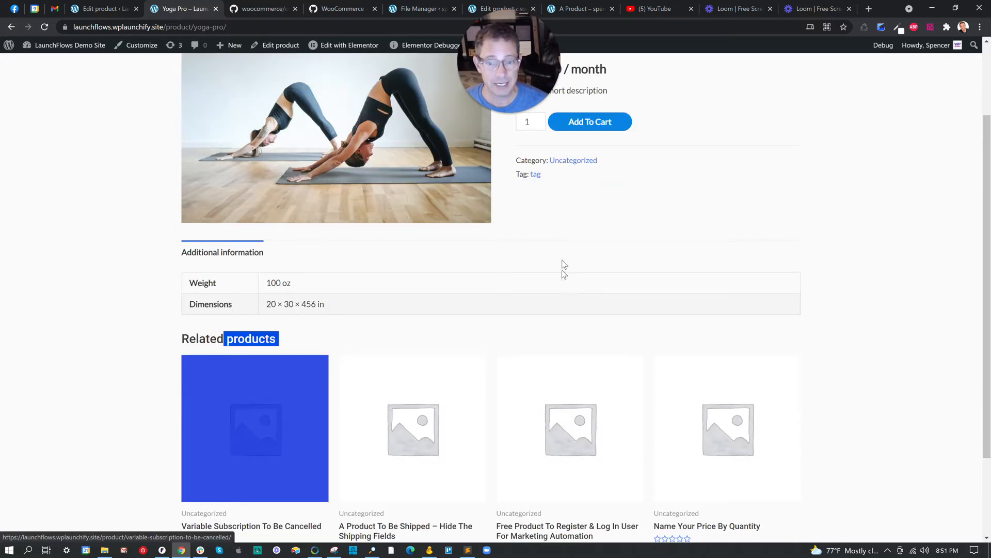
click(632, 211)
scroll(634, 213, up, 2)
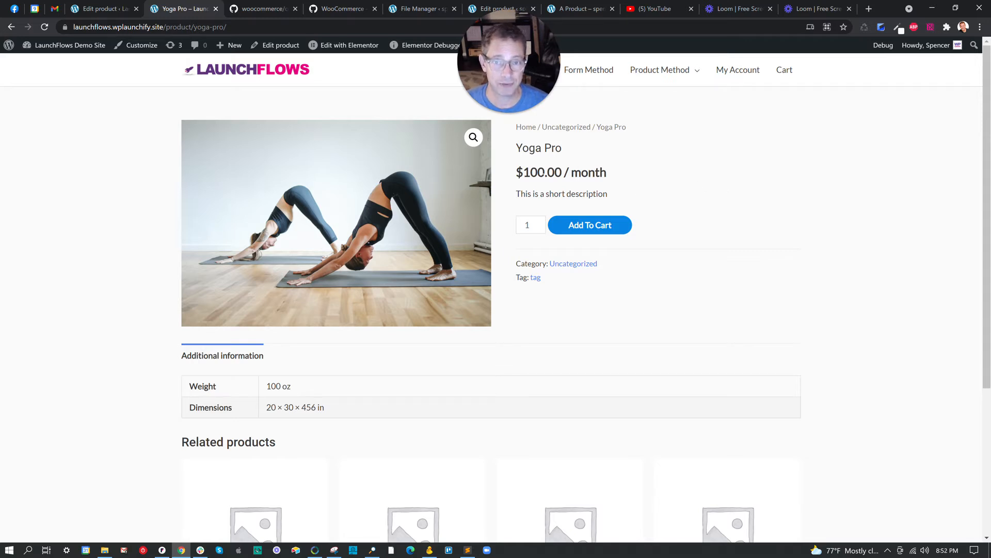
Step: Enable Instant Sales Page in the Yoga Pro product's LaunchFlows settings, update the product and reload its live page
click(78, 7)
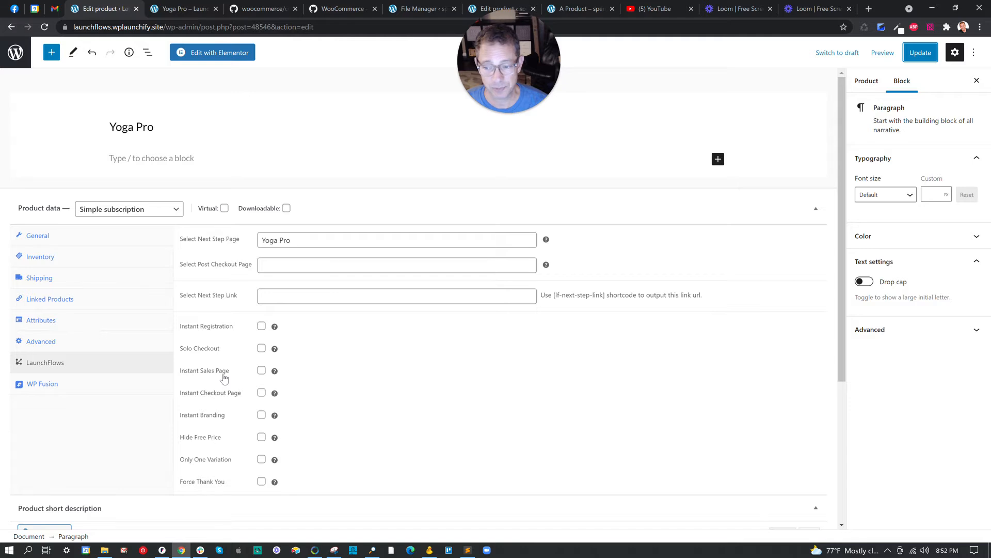
click(261, 370)
mouse_move(275, 372)
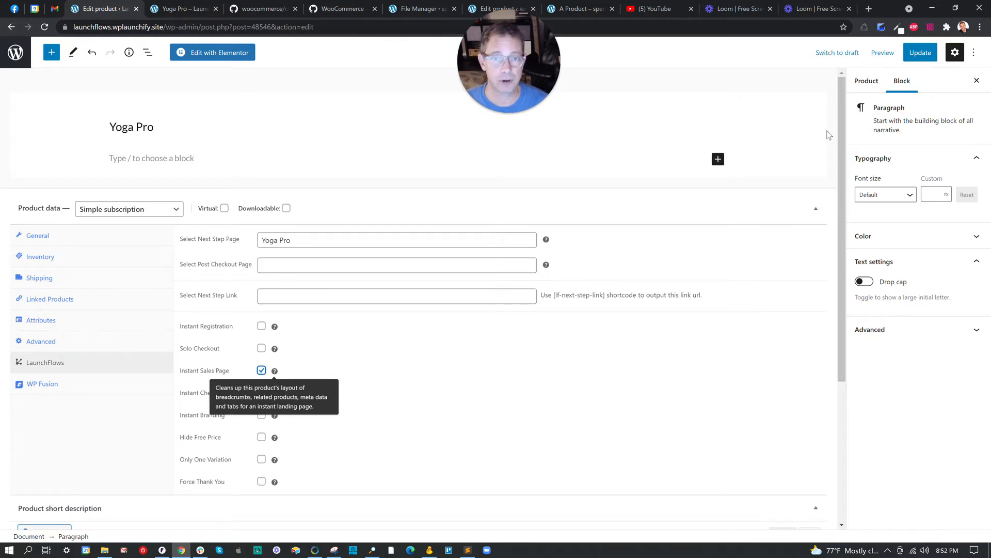
click(920, 53)
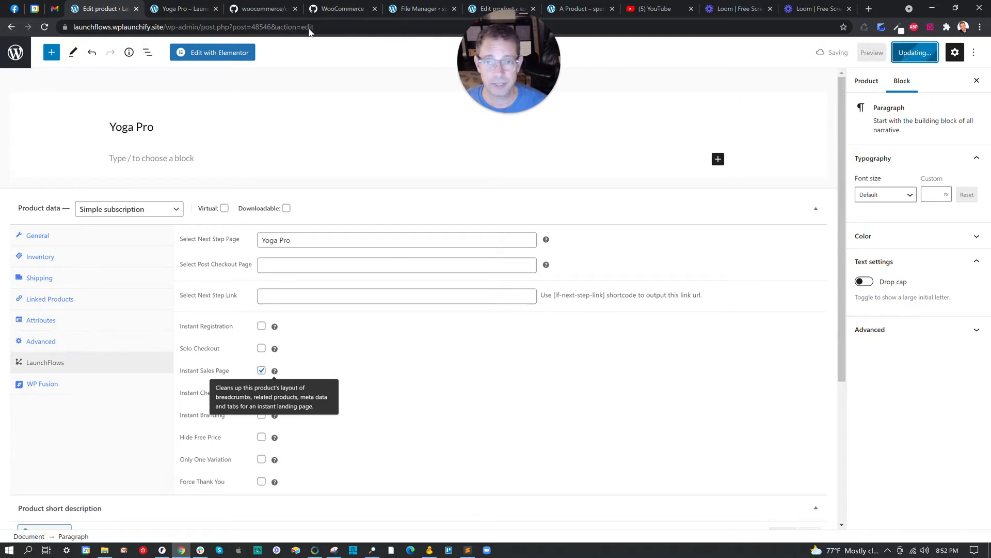
click(182, 9)
click(44, 27)
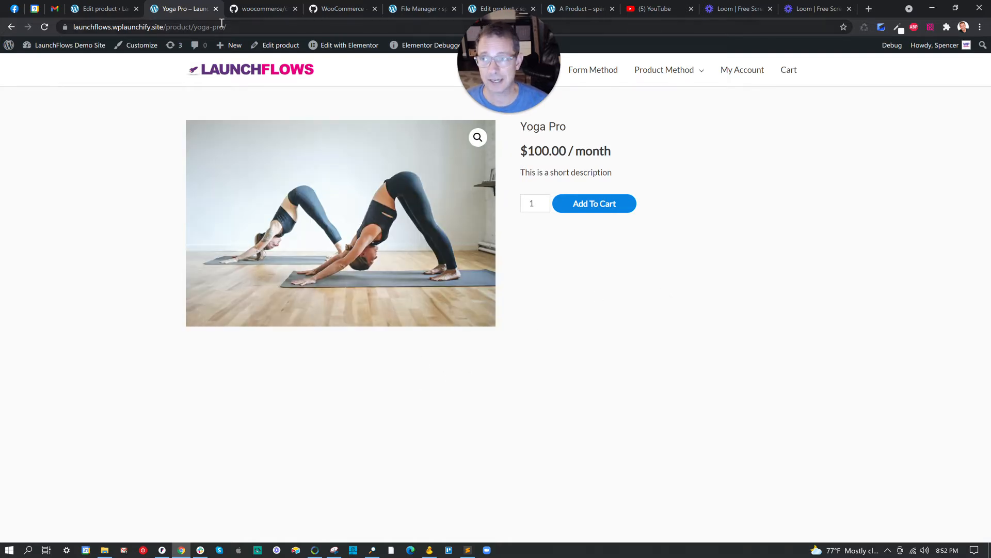
Step: Add an Image block to the Yoga Pro content with the media-library photo of the bearded man in a suit, and update the product
click(106, 9)
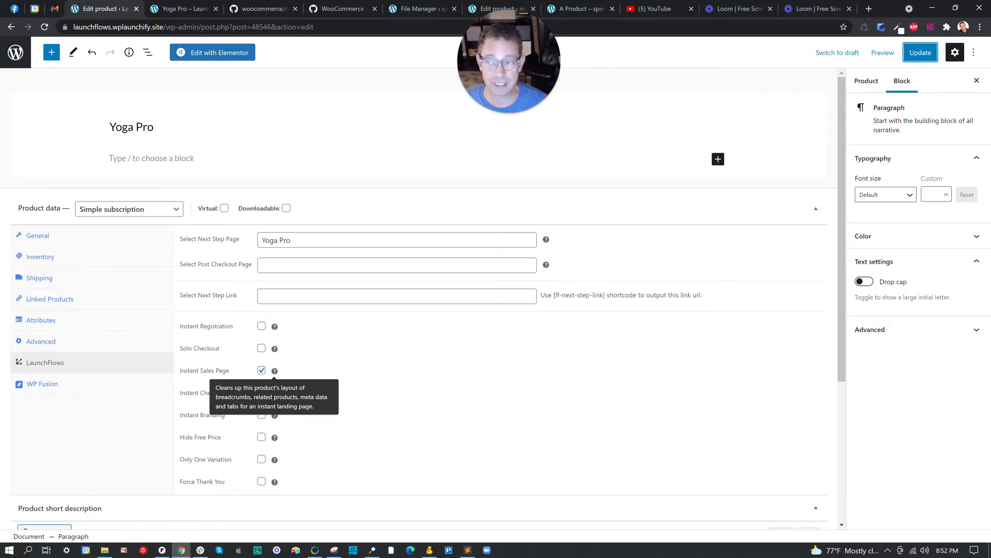
click(51, 54)
text(image)
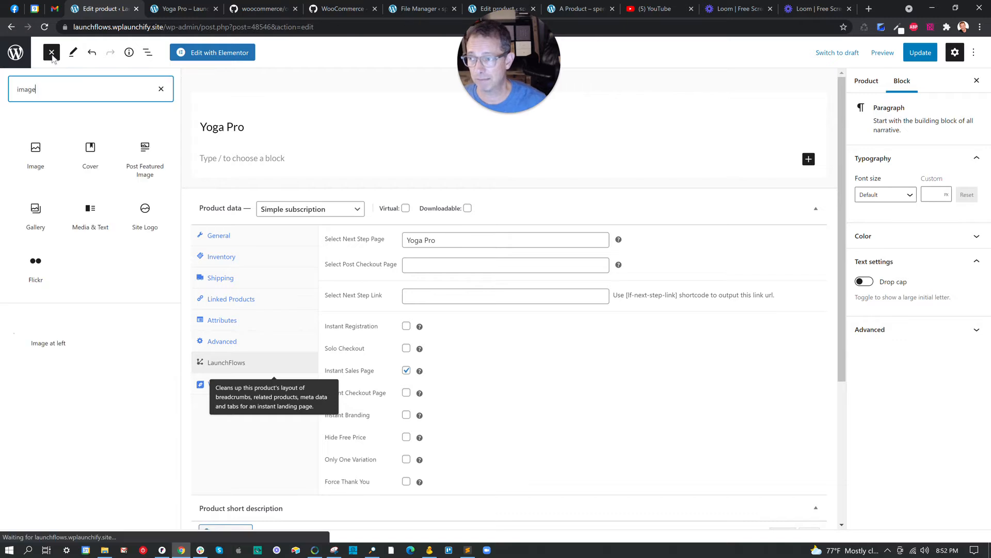
click(36, 150)
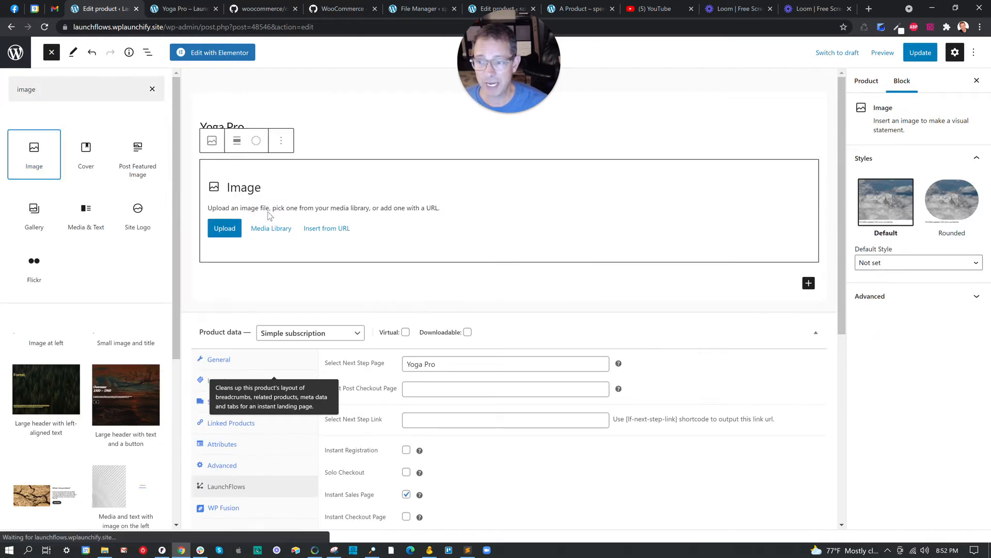
click(270, 245)
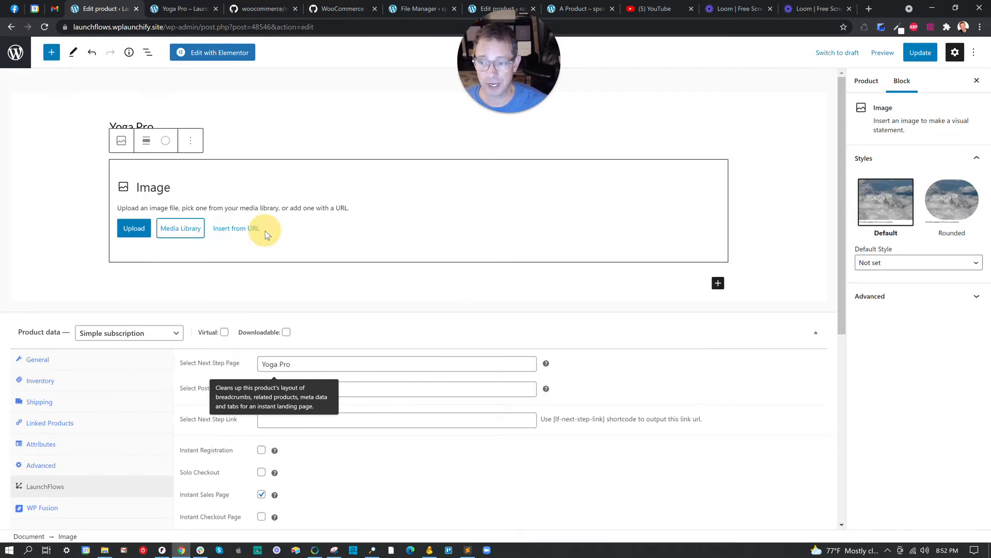
click(179, 230)
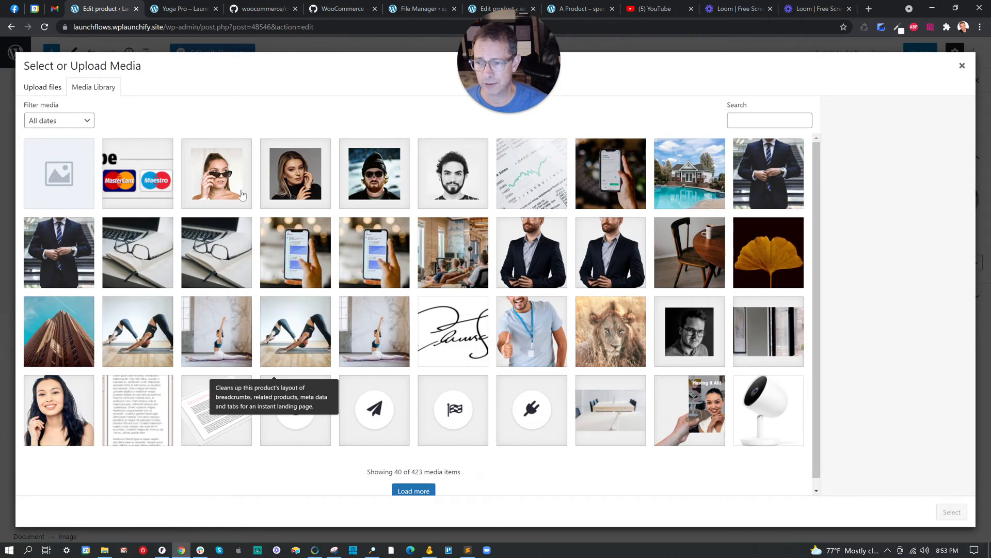
click(550, 265)
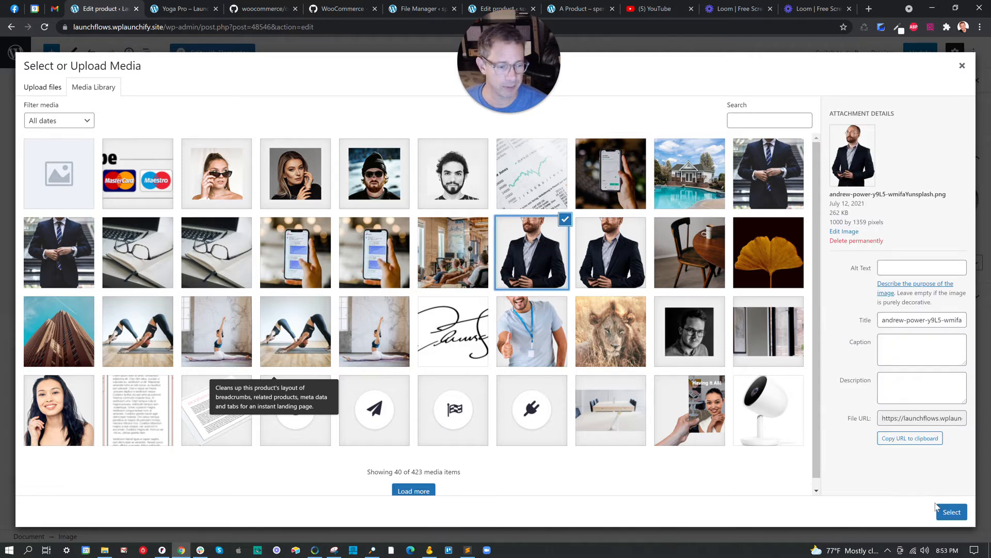
click(952, 512)
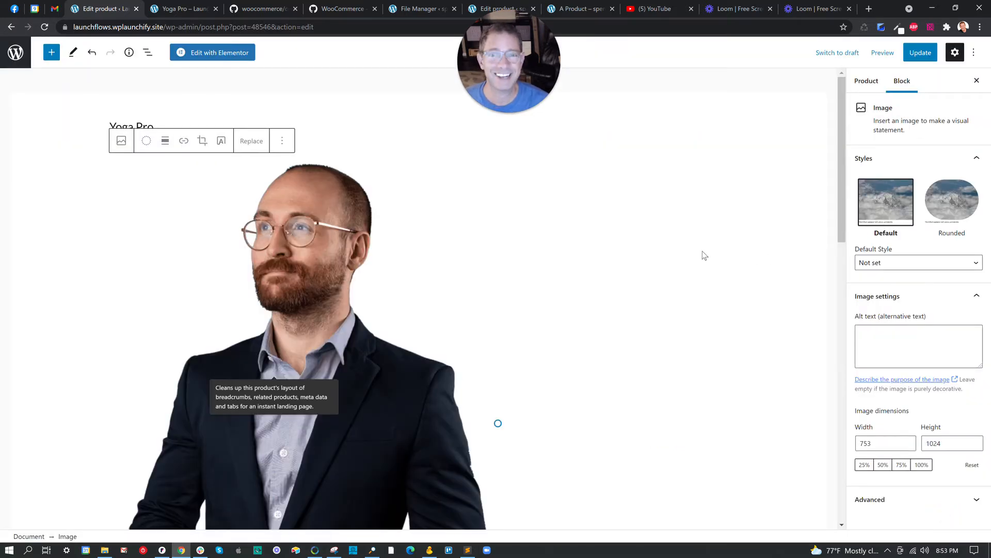
click(917, 54)
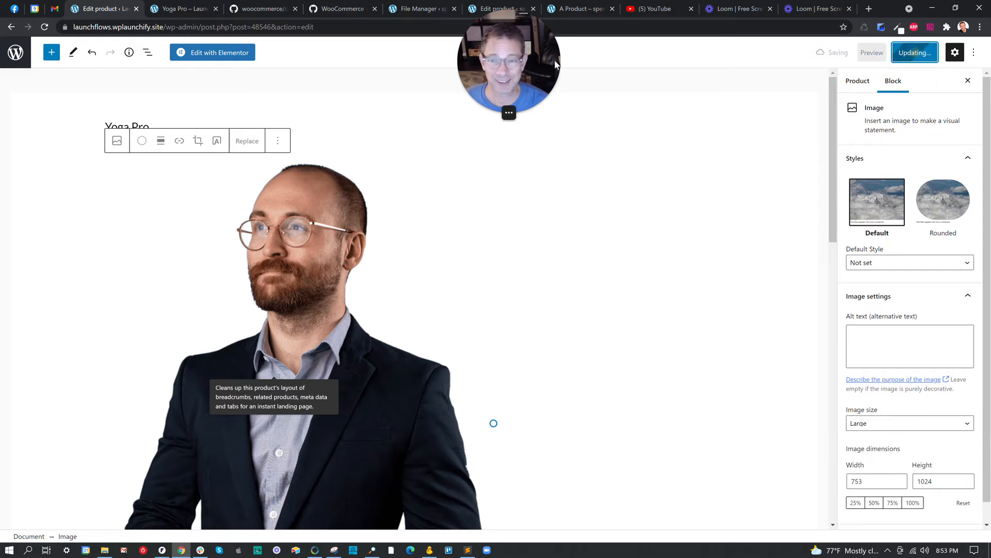
Step: Reload the live Yoga Pro page and examine how the added image appears below the product details
click(182, 10)
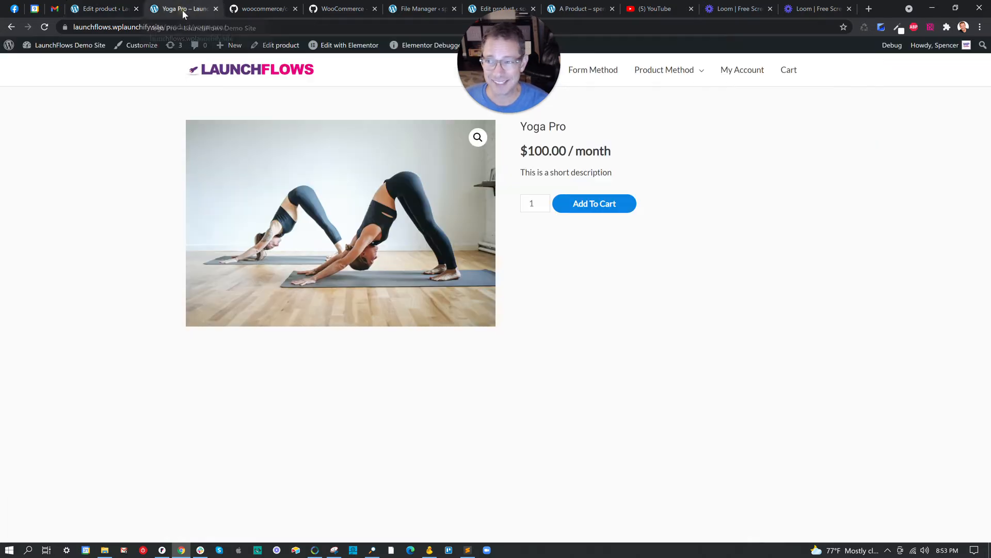
click(45, 27)
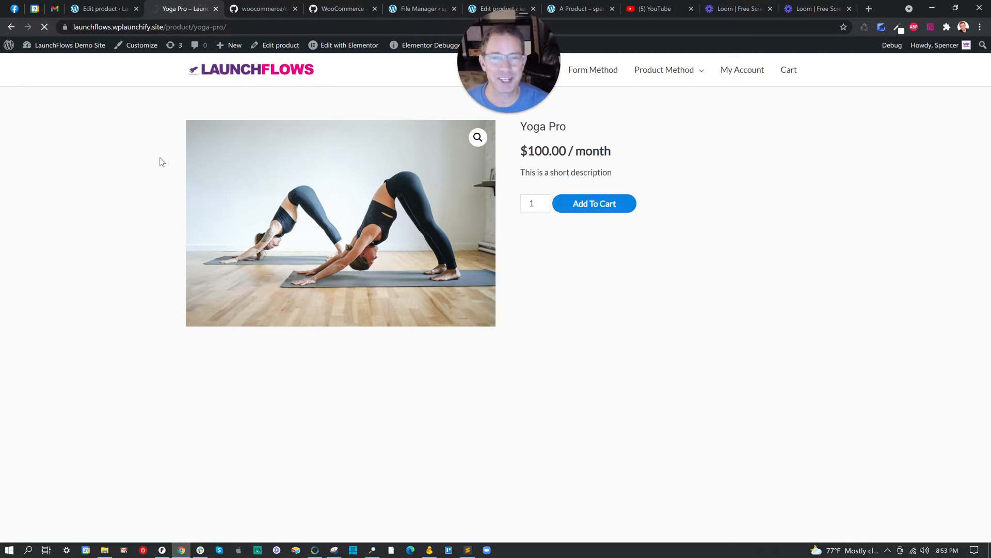
scroll(476, 252, down, 8)
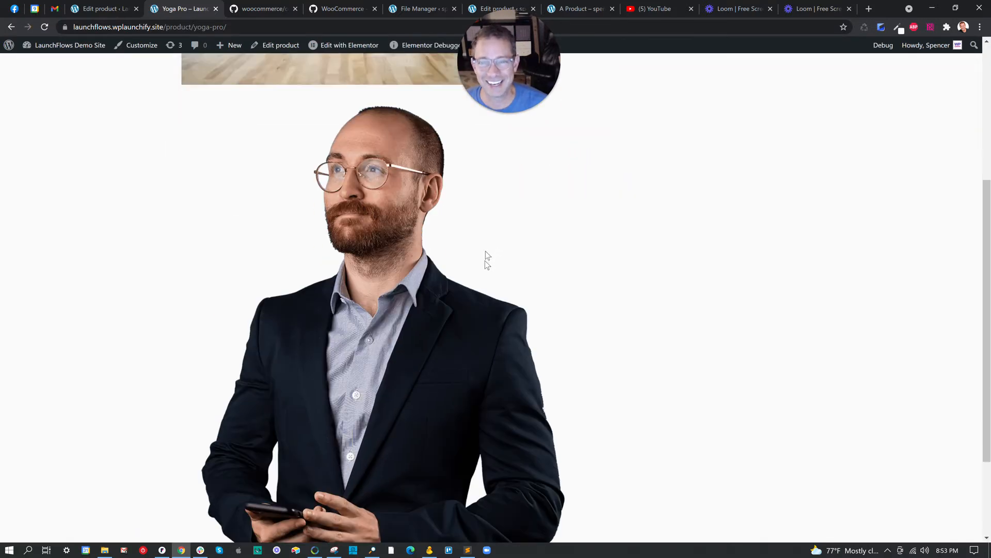
scroll(586, 297, up, 6)
scroll(587, 297, up, 2)
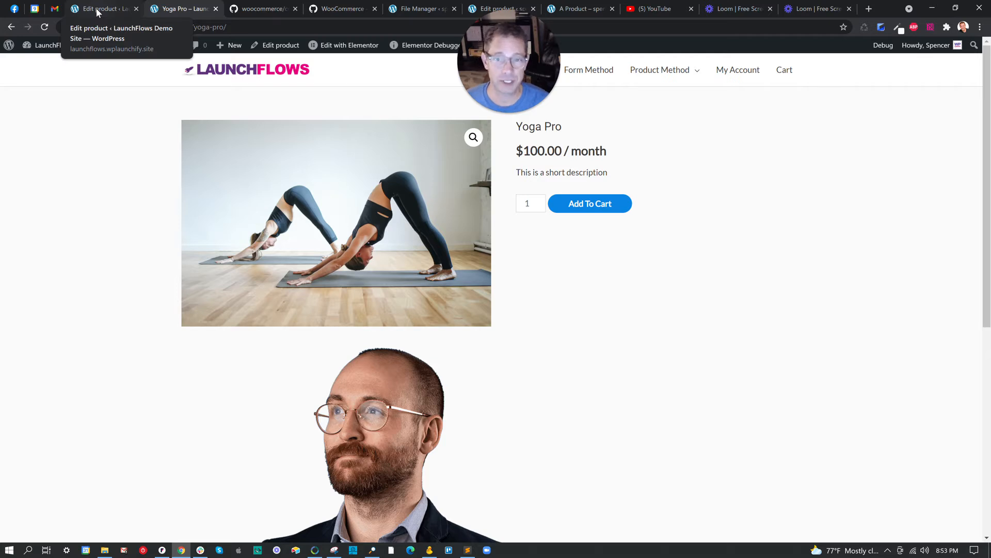
Step: Enable Instant Checkout Page in the Yoga Pro product's LaunchFlows settings, update the product and reload its live page
click(99, 11)
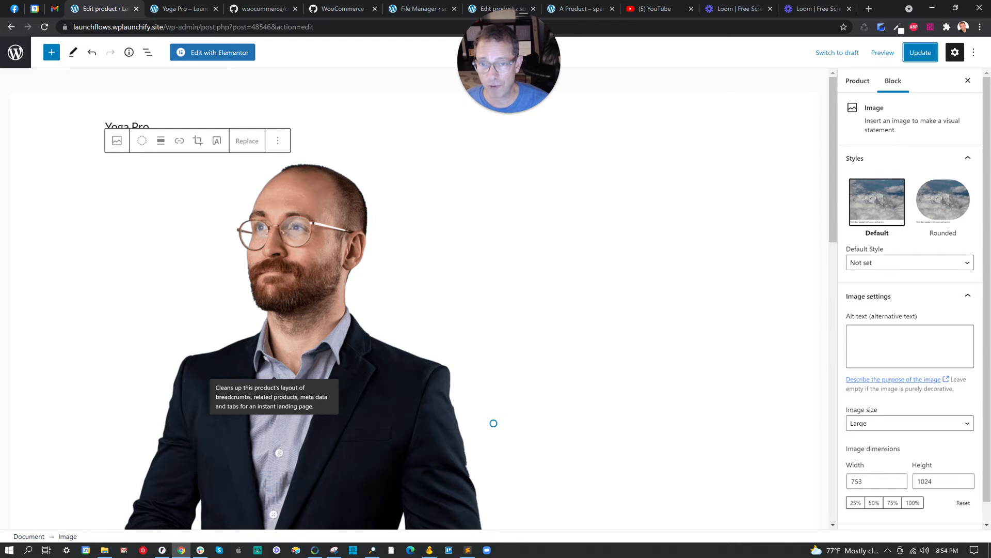
scroll(264, 219, down, 8)
scroll(265, 219, down, 5)
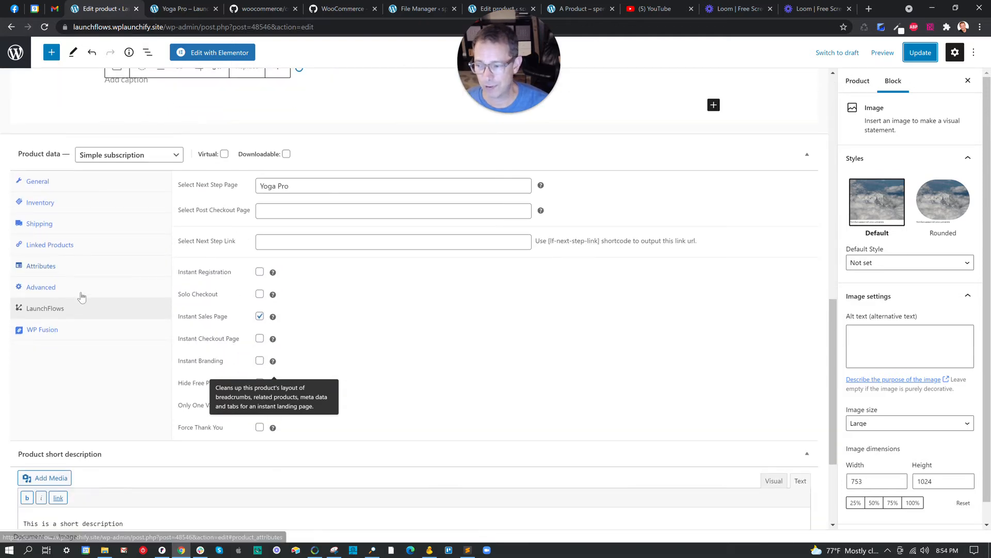
drag(180, 287, 237, 294)
mouse_move(272, 288)
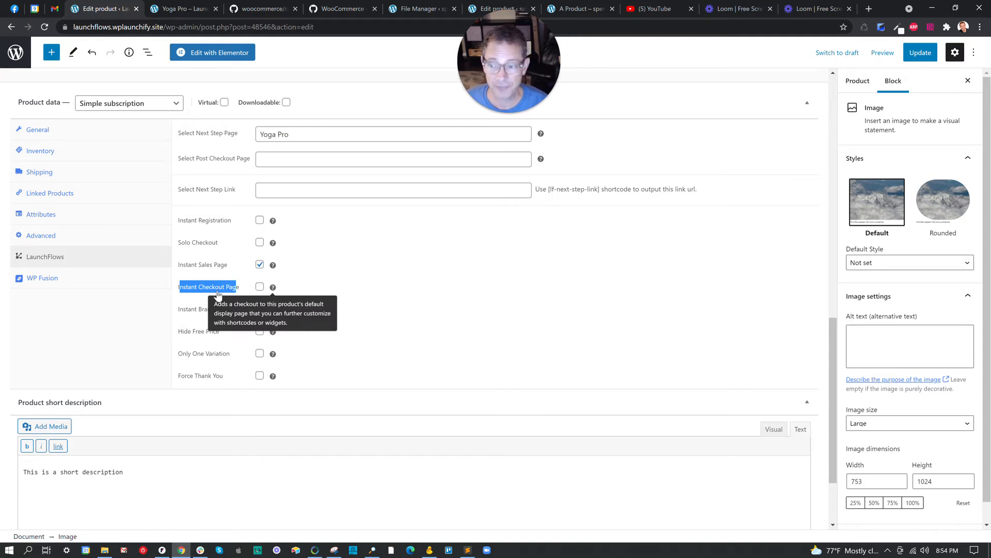
click(259, 286)
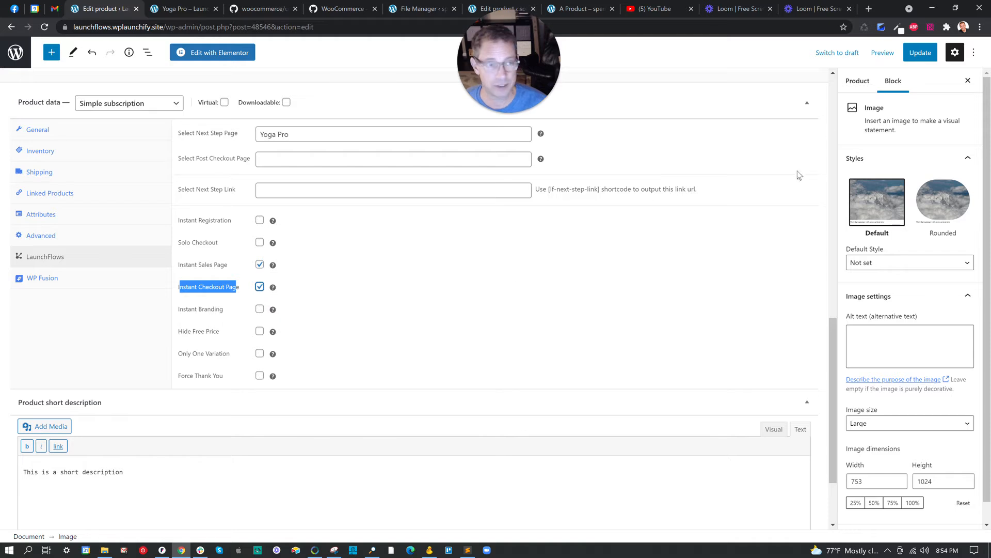
click(921, 52)
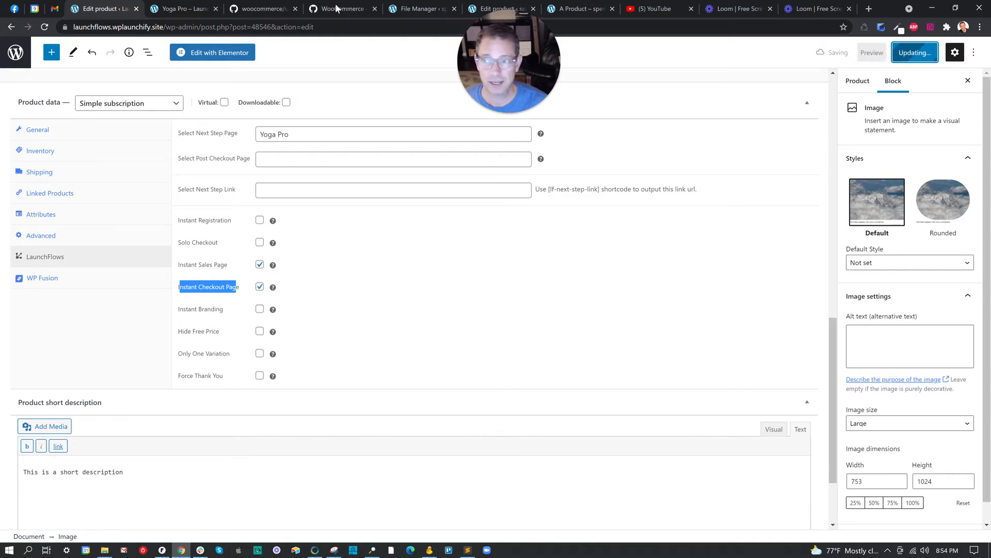
click(161, 8)
click(44, 26)
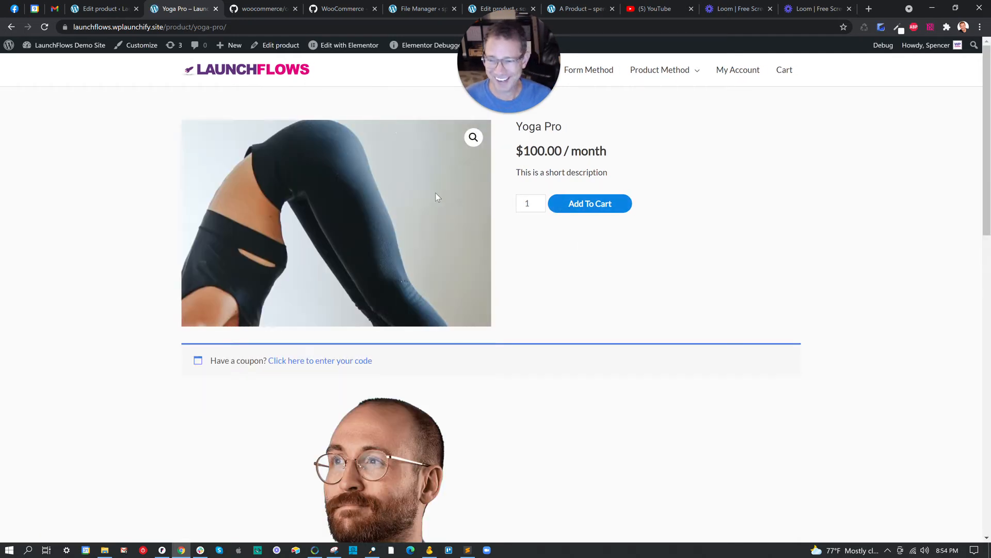
Step: Remove the man's photo block from the Yoga Pro product content and update the product
click(103, 8)
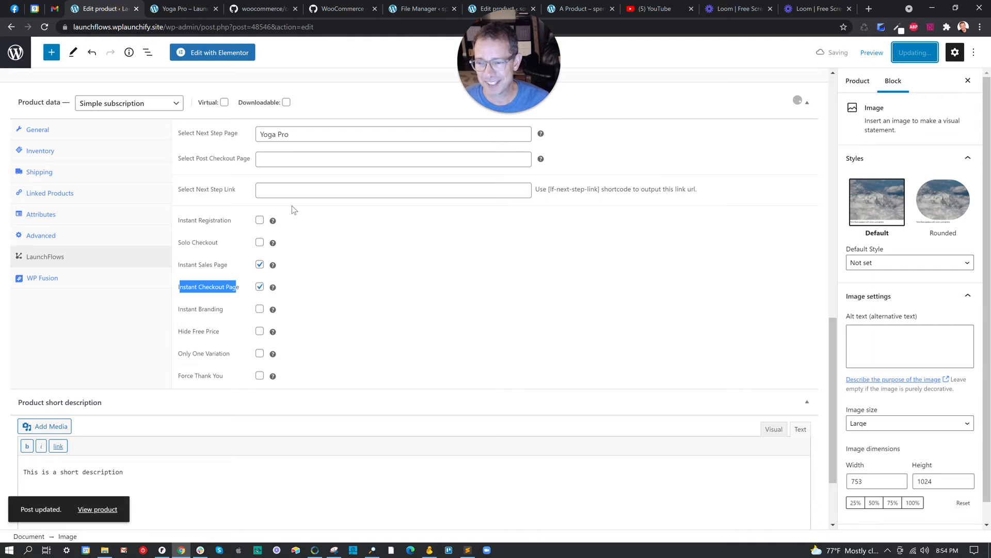
scroll(310, 196, up, 10)
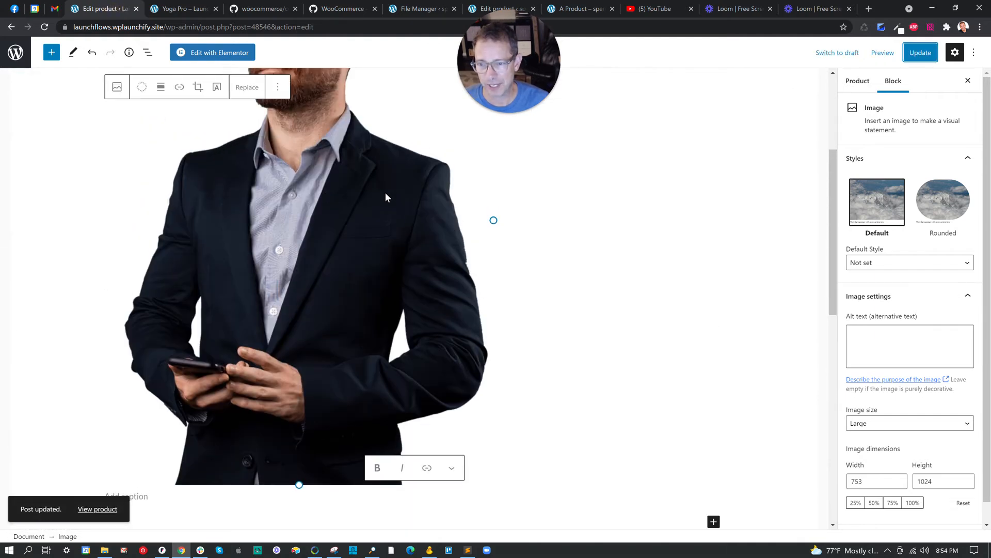
scroll(386, 197, up, 1)
click(278, 141)
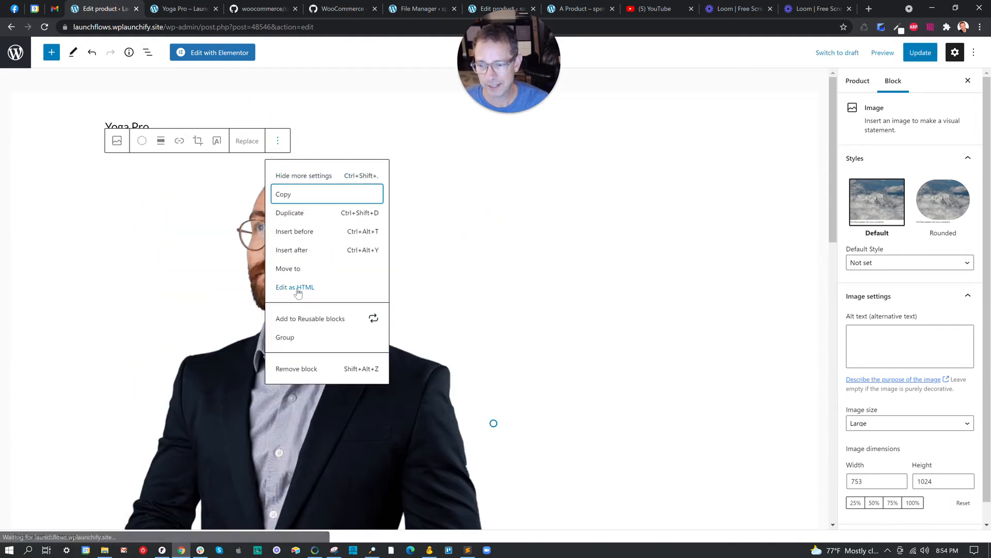
click(303, 369)
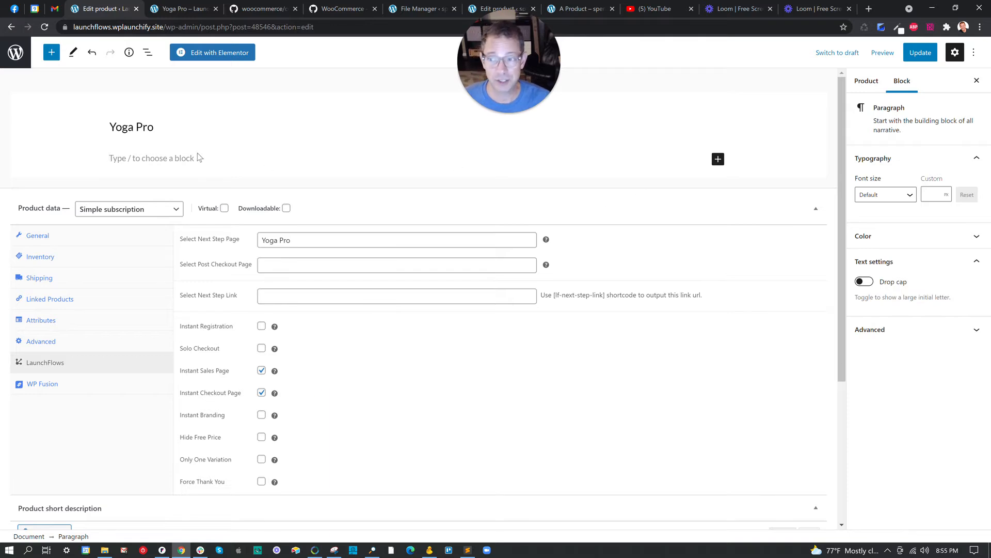
click(917, 54)
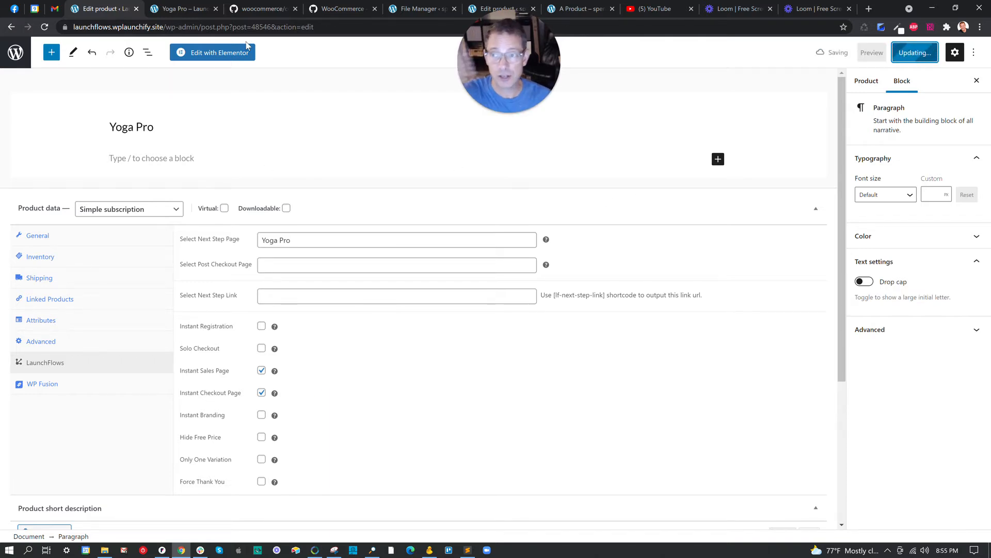
Step: Reload the live Yoga Pro page and check the checkout form below the product details
click(182, 9)
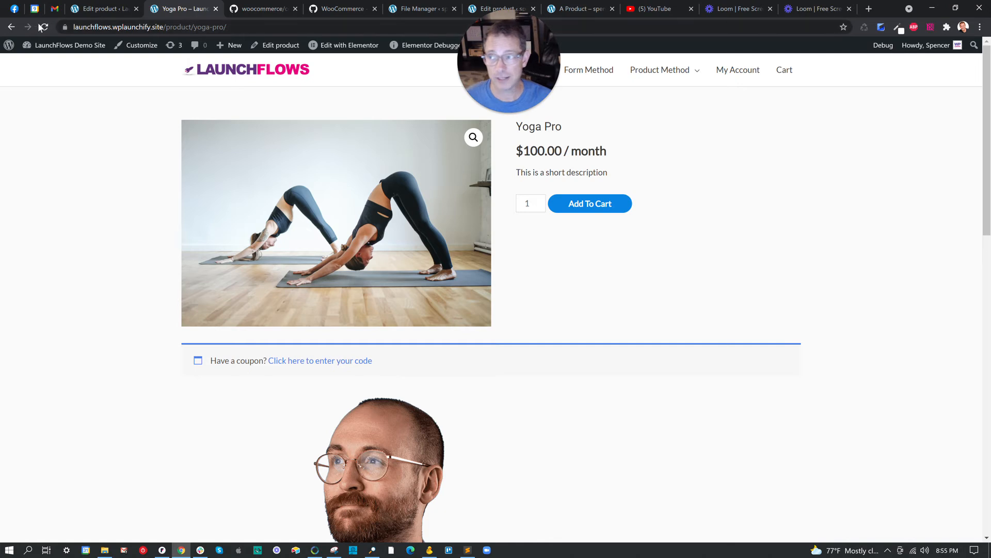
click(42, 26)
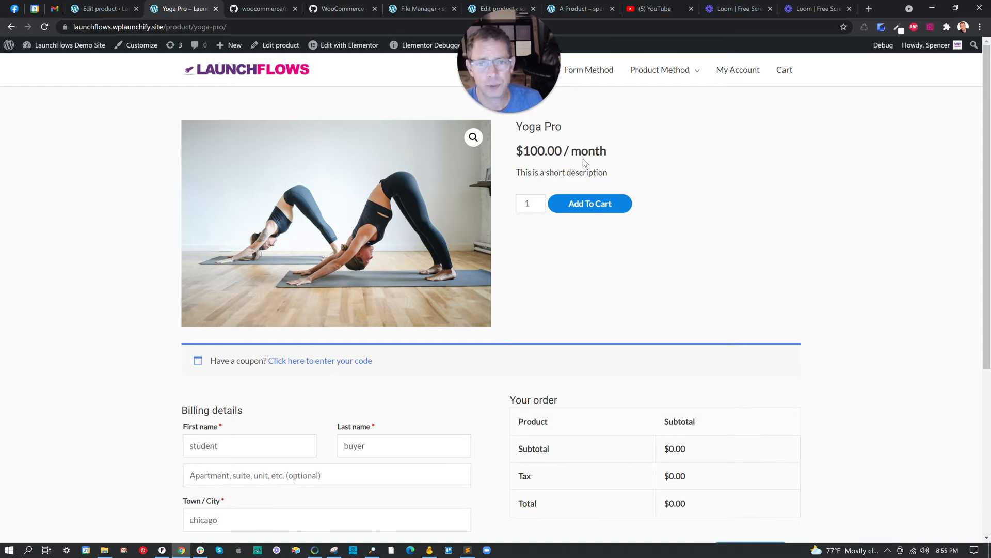
Step: Leave the Yoga Pro product editor for the WordPress dashboard and open the Astra theme options
click(114, 13)
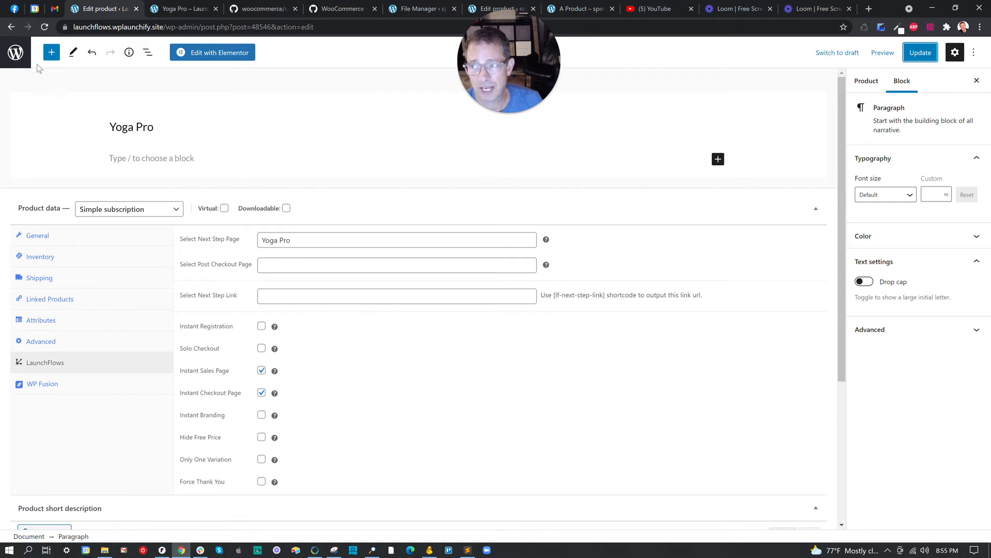
click(16, 56)
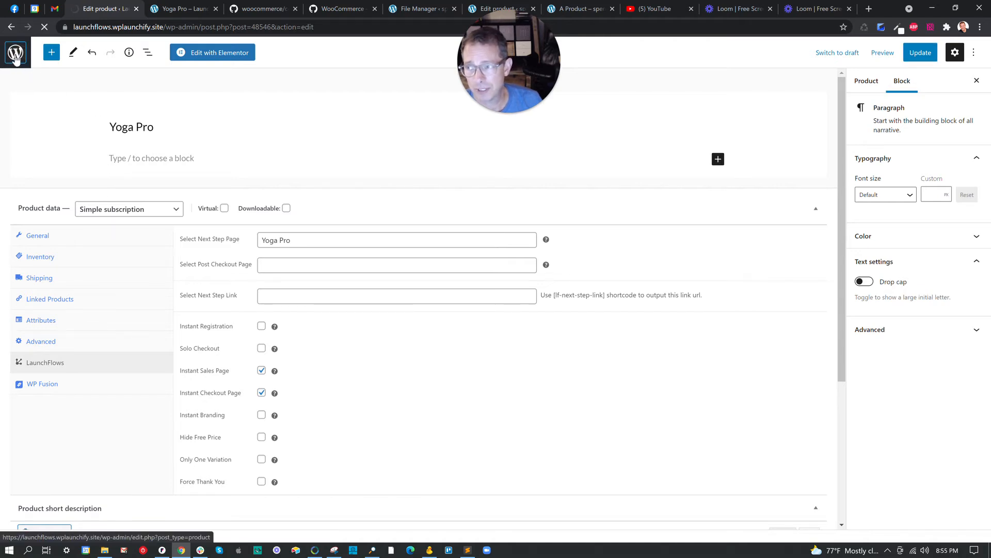
right_click(16, 56)
click(42, 64)
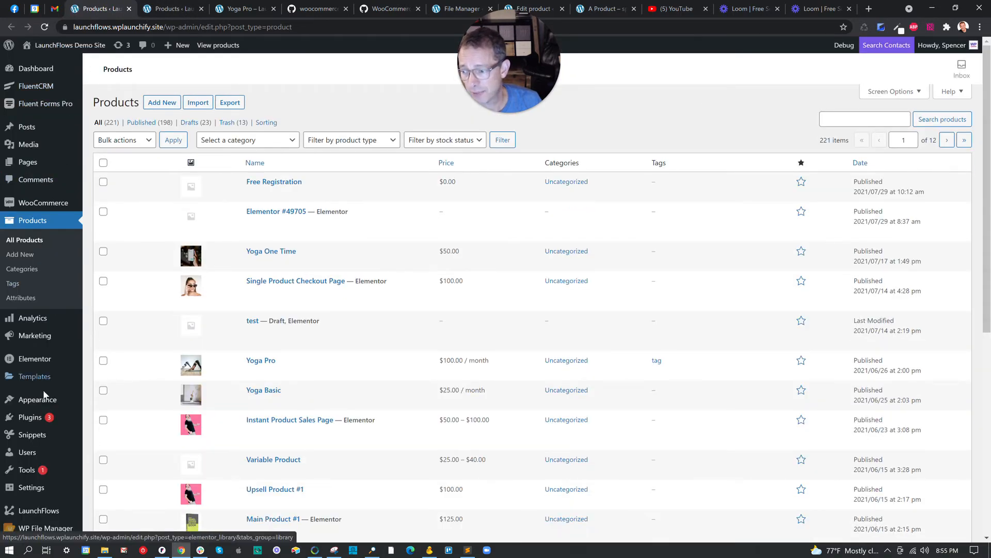
mouse_move(47, 400)
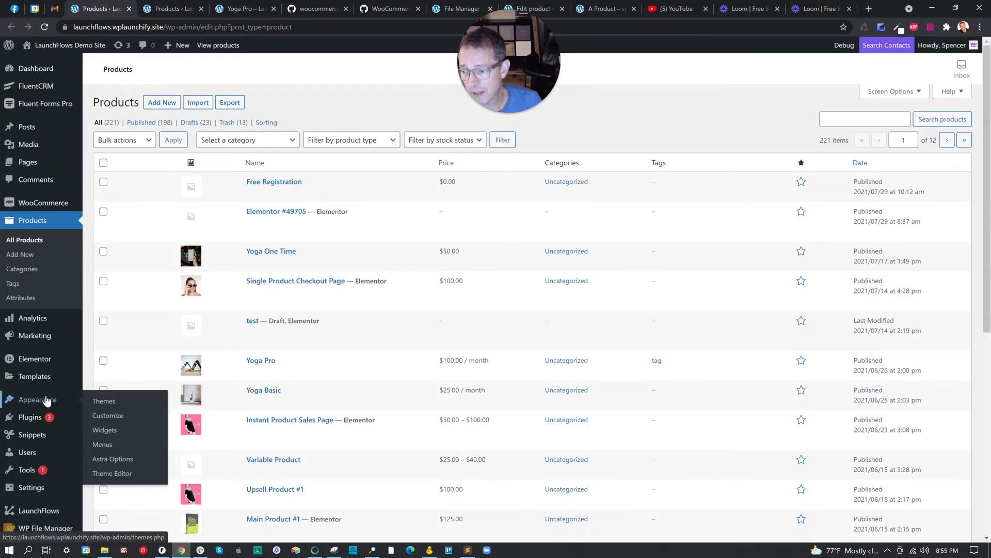
click(111, 460)
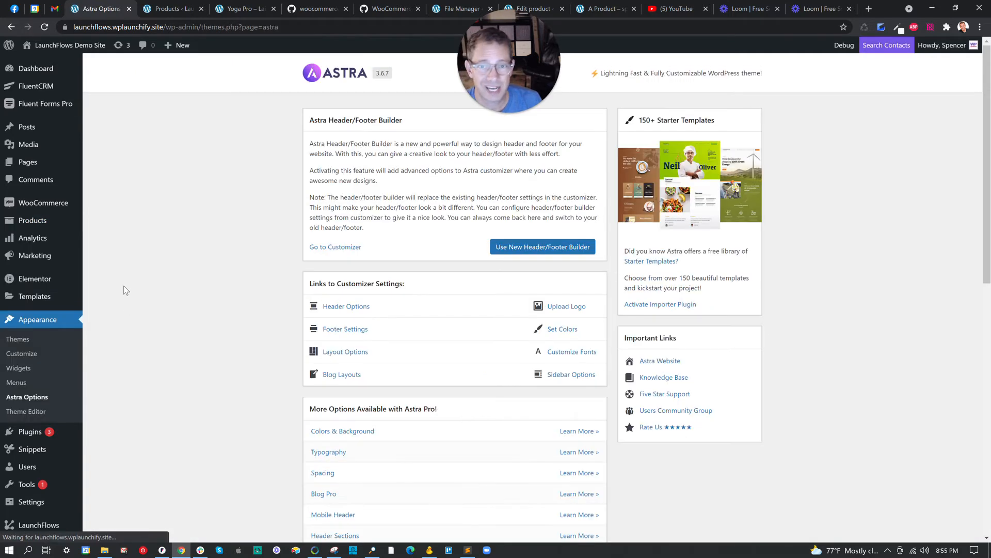
Step: Open Astra's color settings in the Customizer and set the link color to red, #dd3333
click(552, 334)
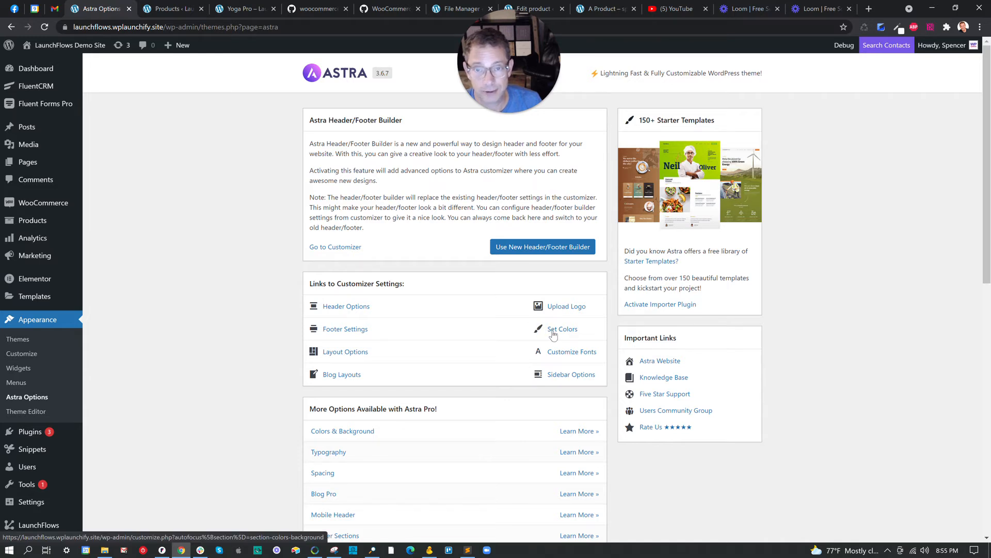
click(552, 330)
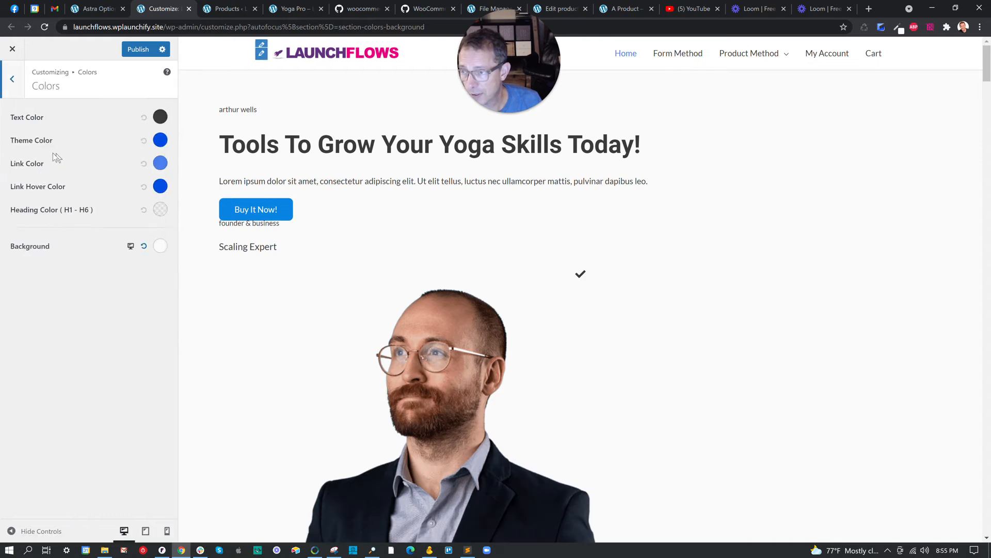
click(160, 163)
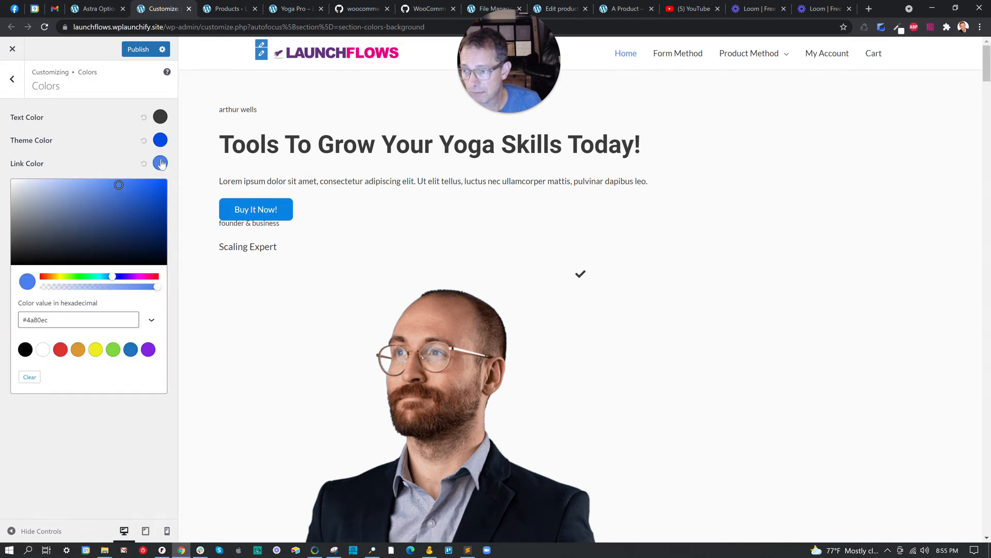
click(61, 350)
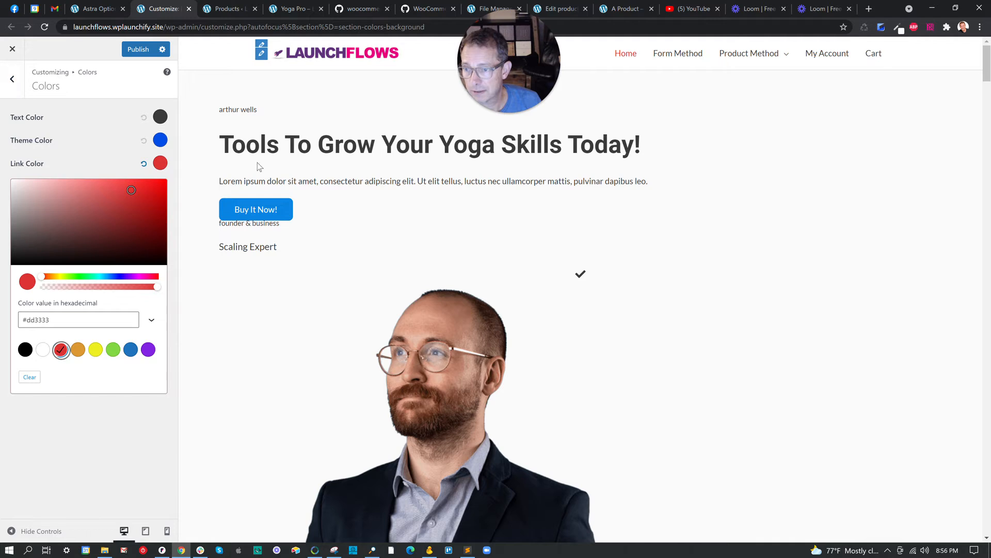
Step: Set the theme's global button background color to red, #dd3333, and publish the customization
click(12, 79)
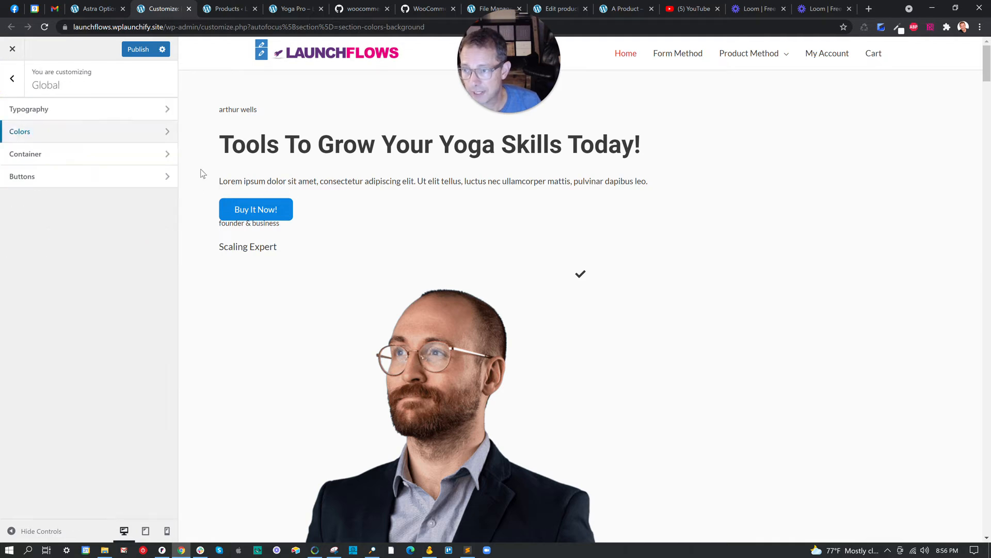
click(73, 178)
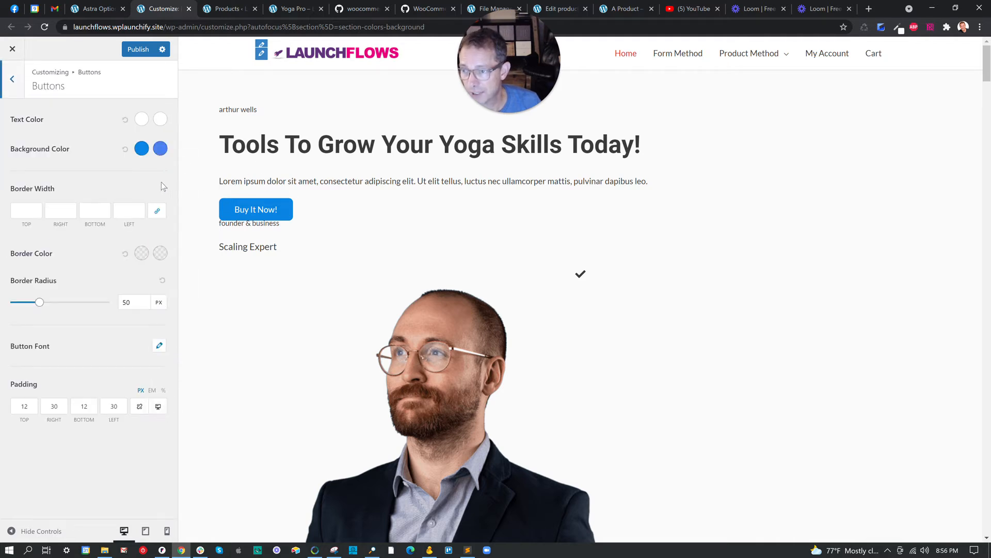
click(140, 149)
click(60, 333)
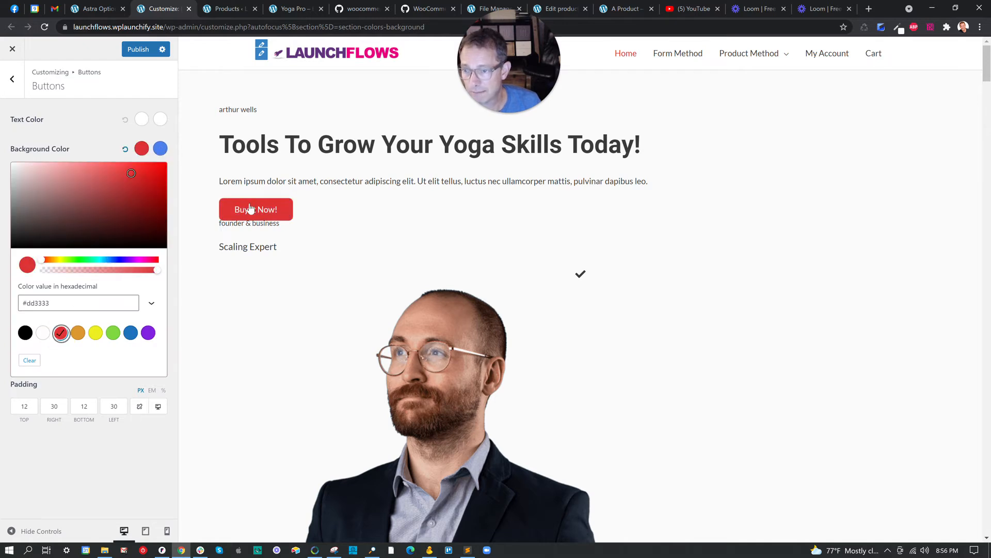
click(138, 48)
Step: Return to editing the Yoga Pro product and display its LaunchFlows settings
click(229, 8)
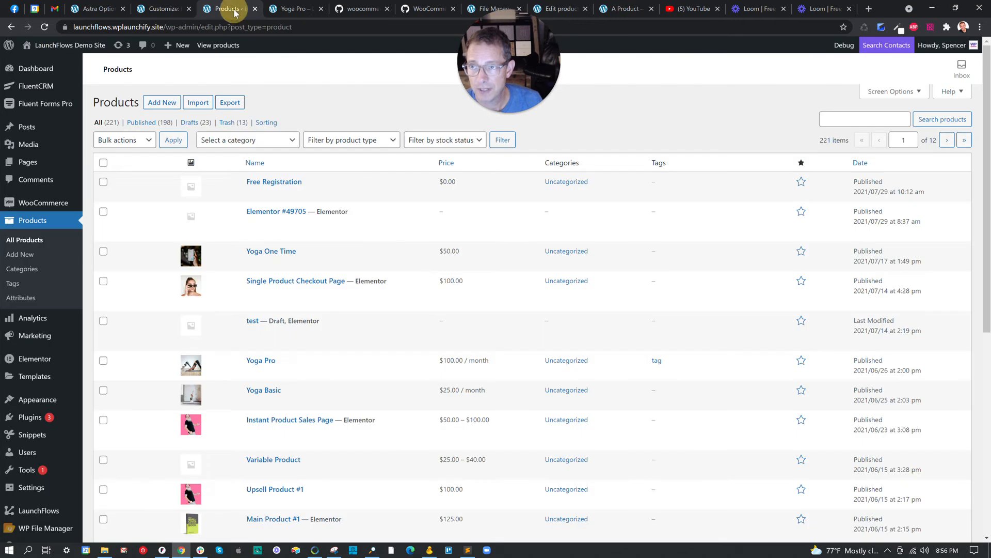
click(44, 26)
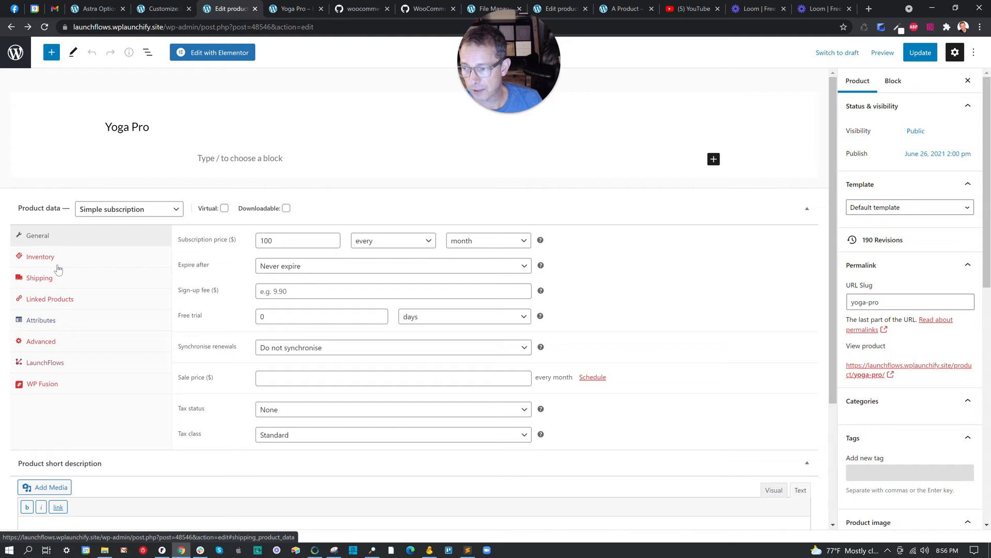
click(55, 363)
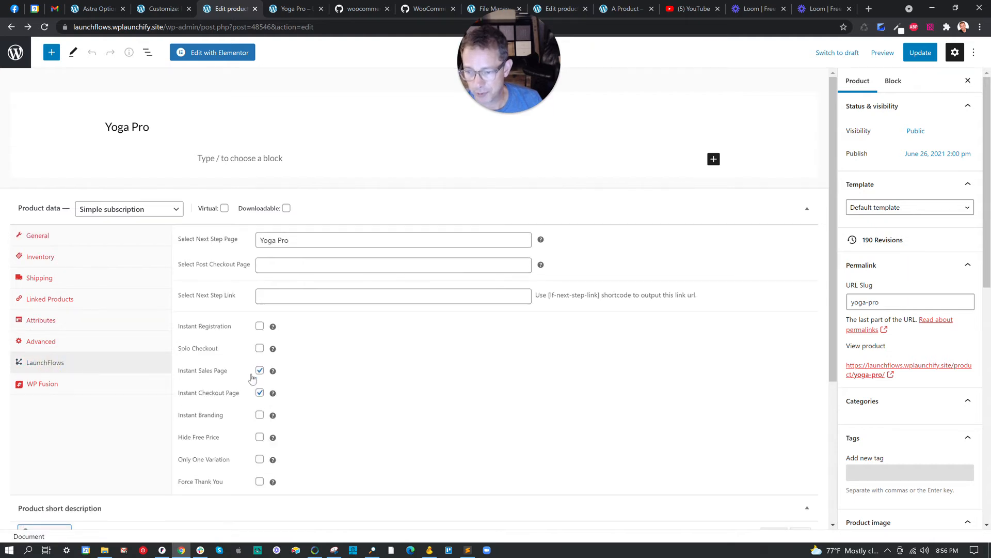
Step: Reload the live Yoga Pro page and examine the link and button colors across the product details and checkout form
click(296, 9)
click(44, 27)
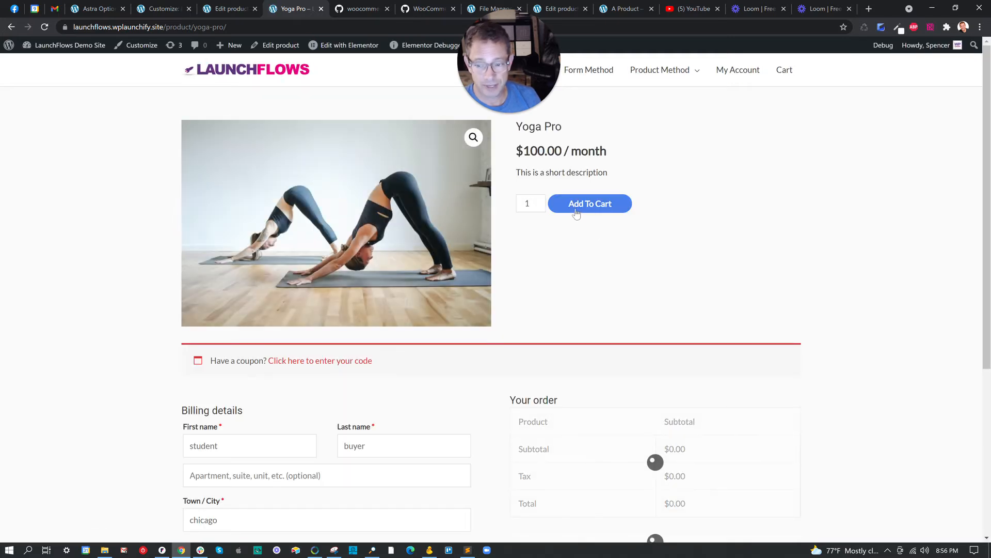
scroll(503, 306, down, 3)
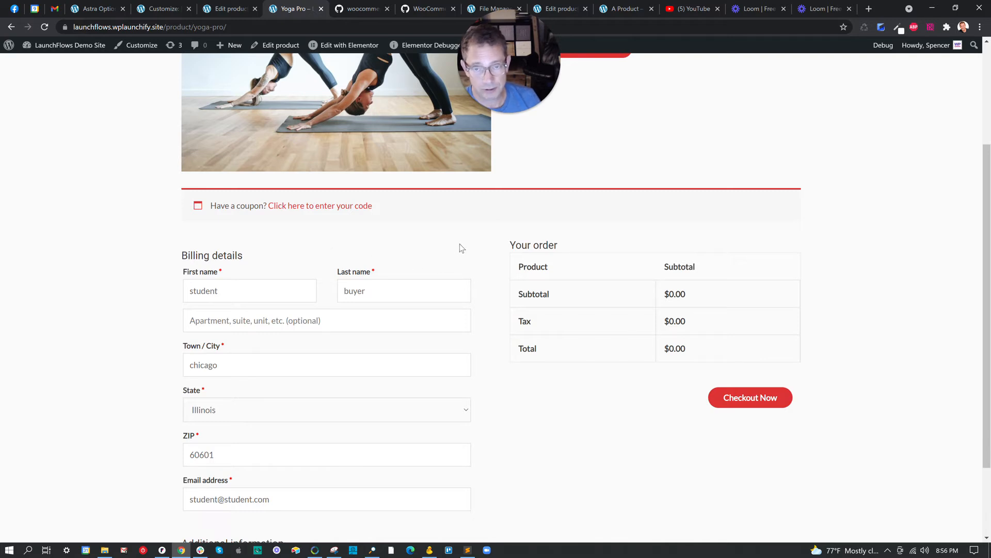
scroll(460, 244, up, 3)
scroll(569, 206, down, 1)
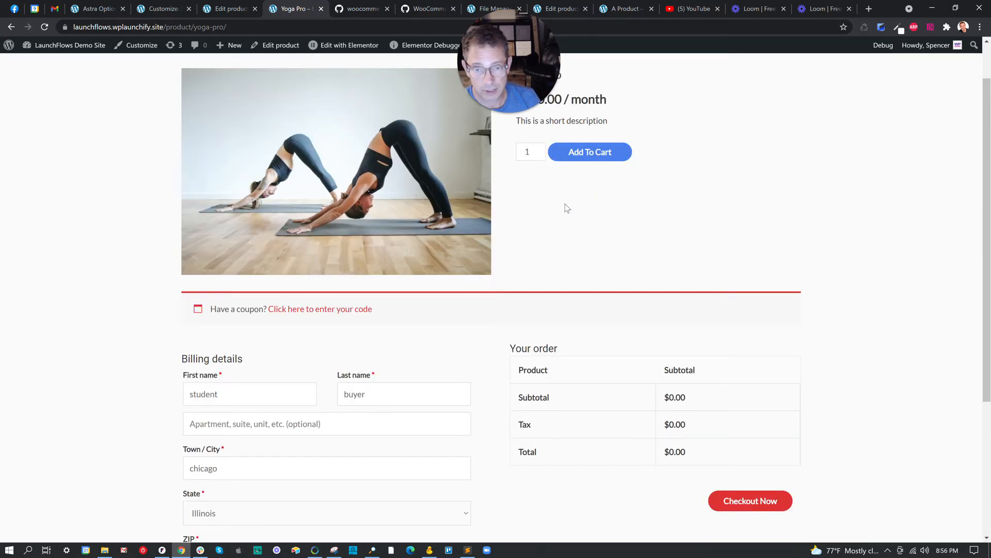
scroll(598, 164, up, 1)
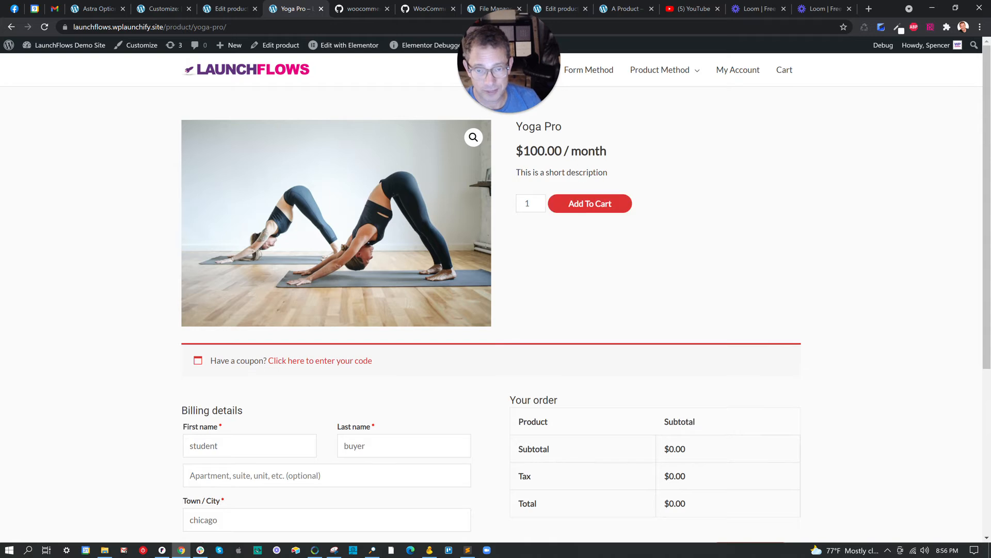
scroll(599, 205, down, 4)
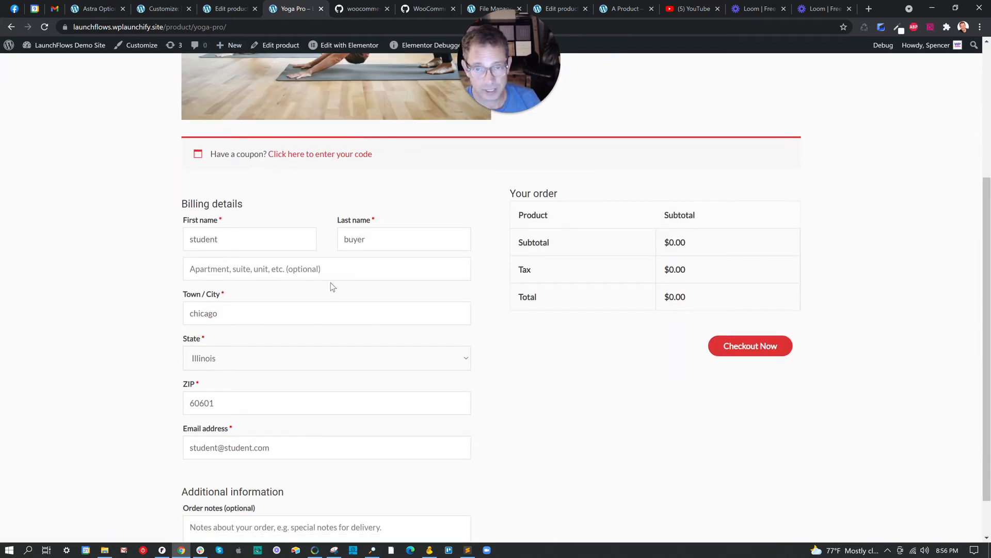
click(221, 11)
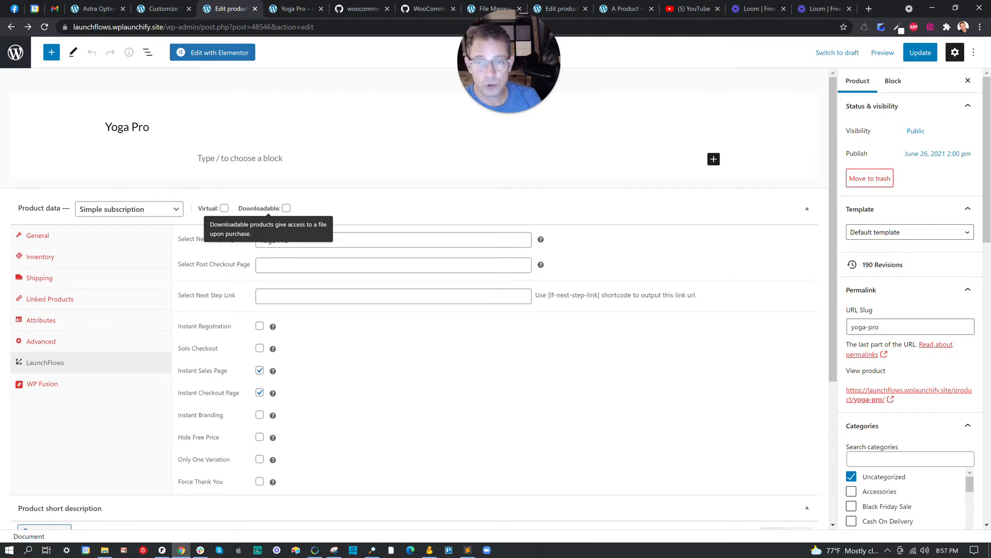
click(297, 8)
scroll(467, 128, up, 4)
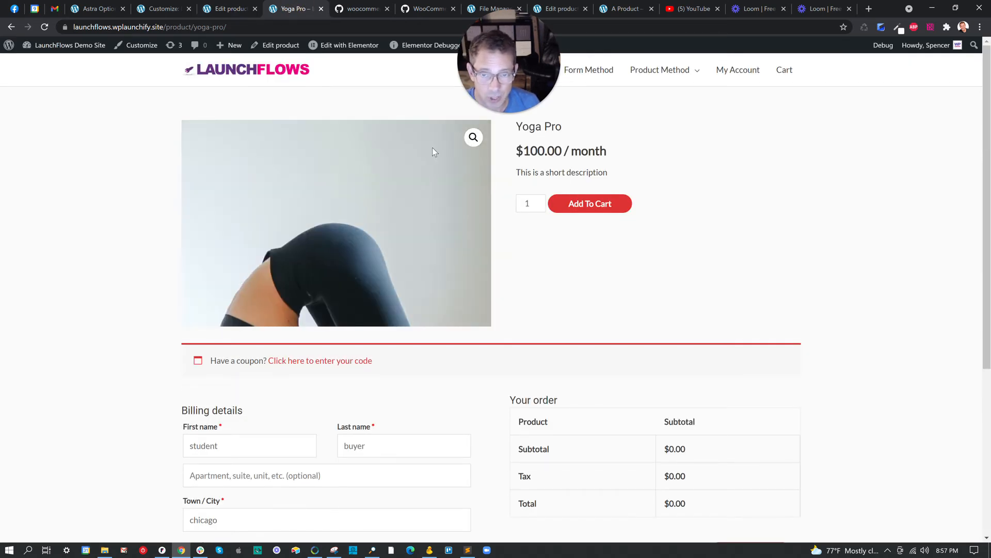
Step: Add a Columns block with the 50 / 50 variation to the Yoga Pro product content
click(232, 9)
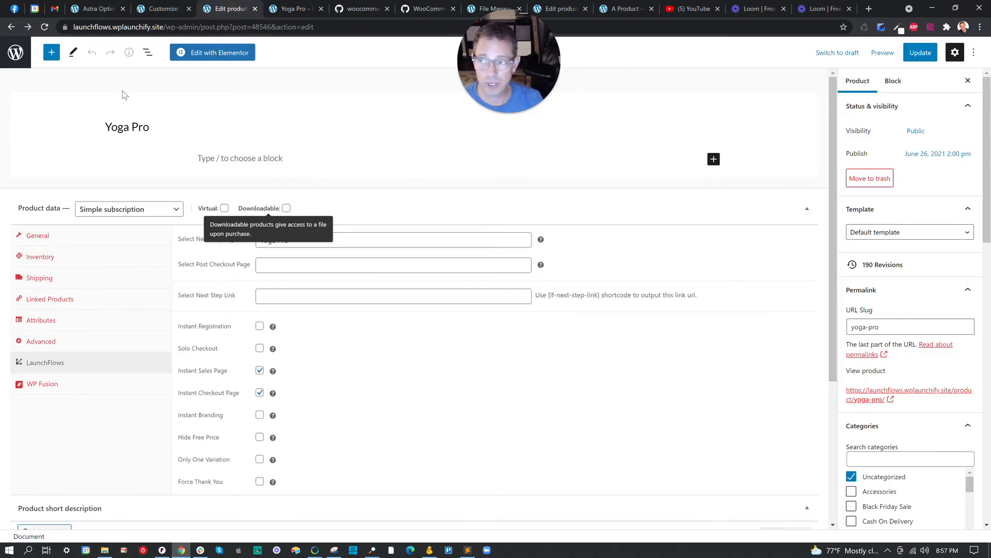
click(51, 52)
text(col)
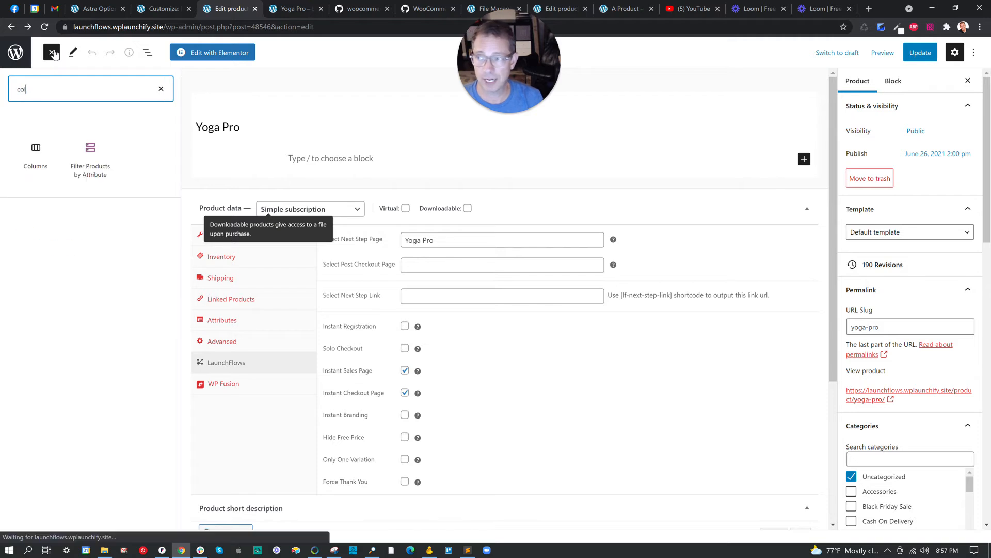
click(36, 152)
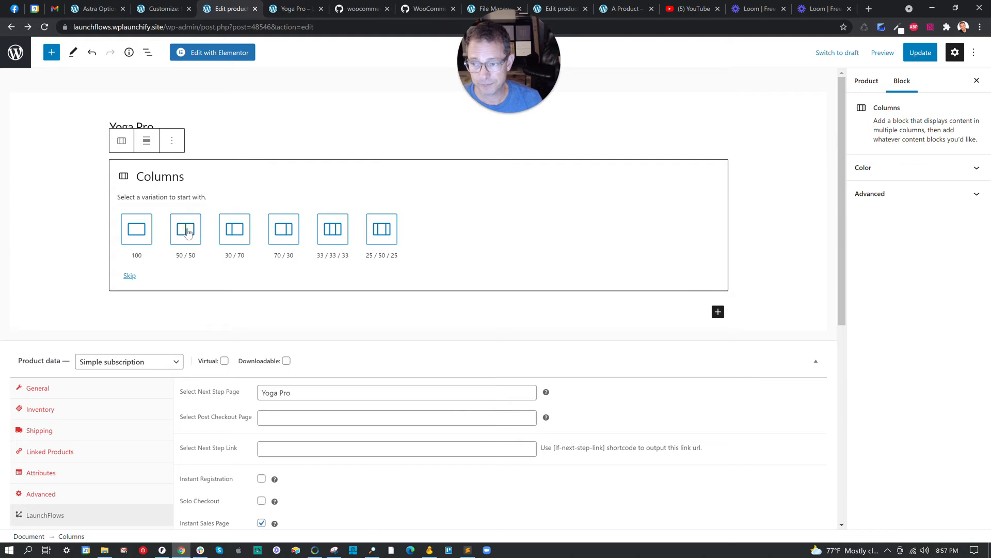
click(186, 229)
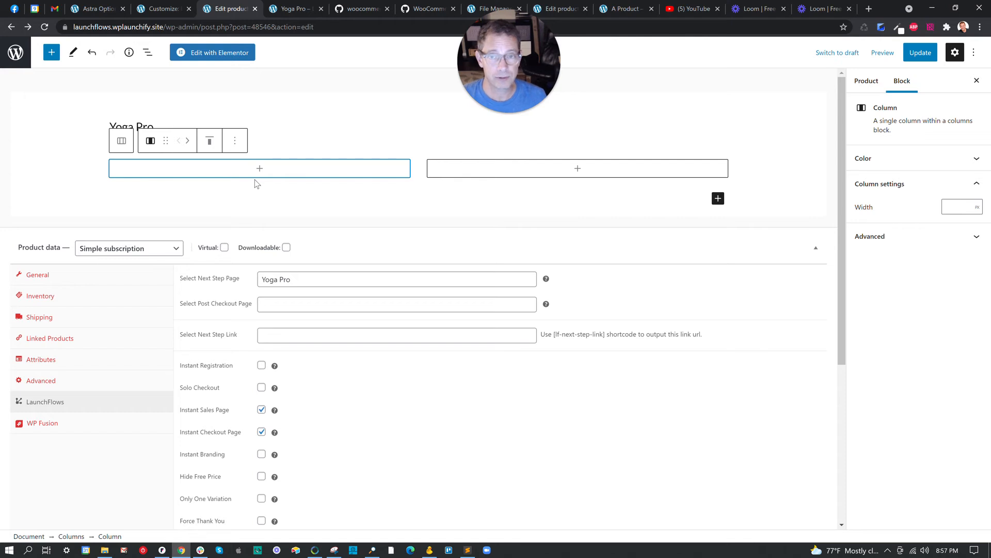
Step: Add a Shortcode block containing [lf-wcprice] to the first column of the Yoga Pro content
click(201, 170)
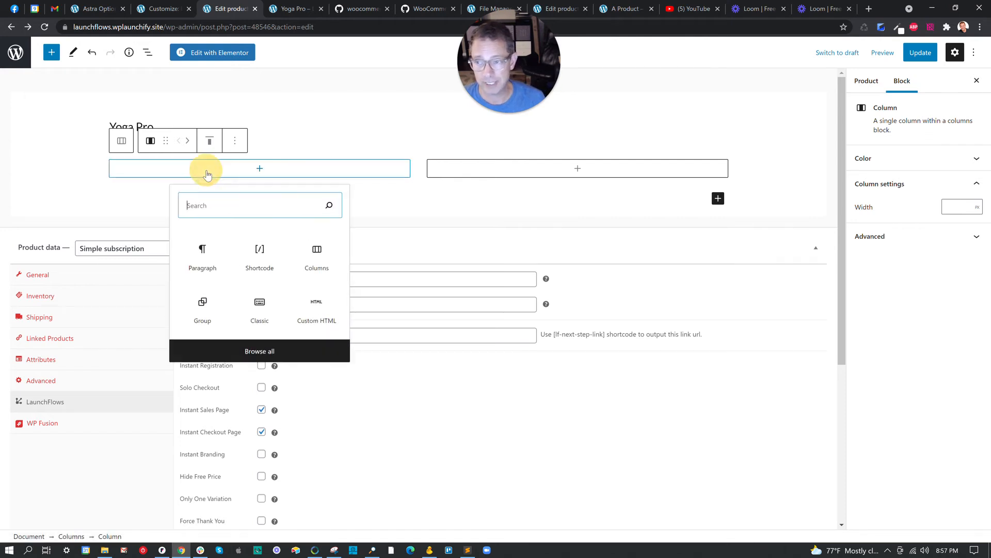
text(short)
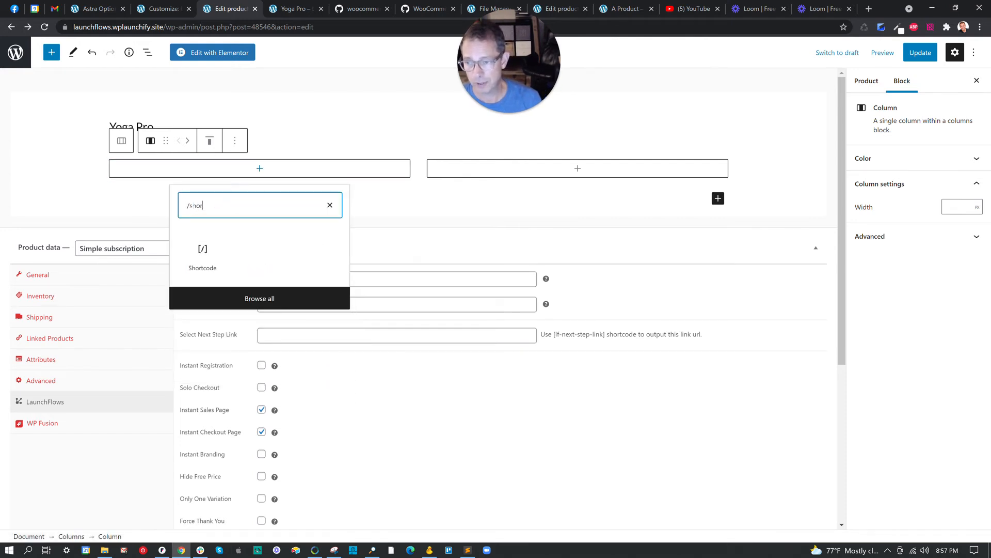
click(201, 248)
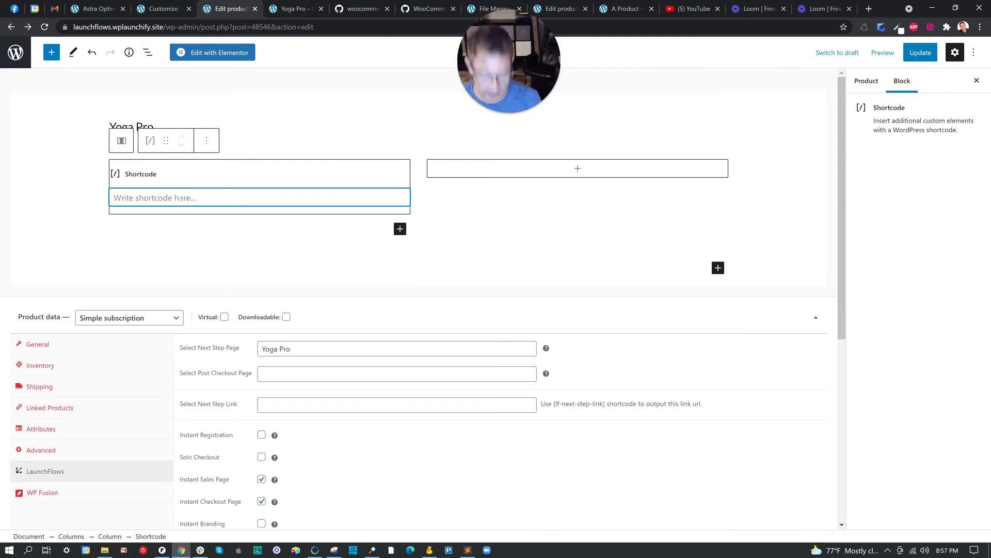
text([)
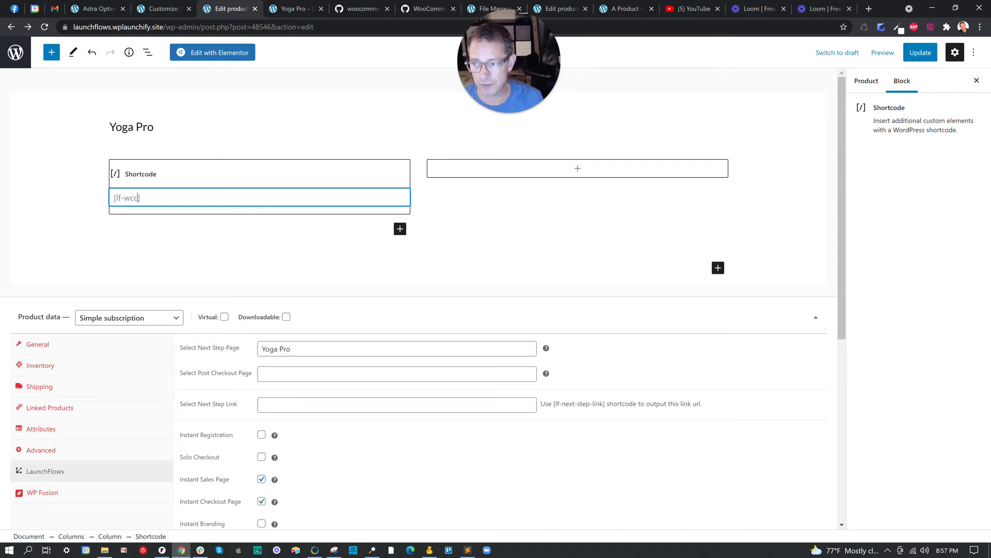
text(lf-wcprice])
Step: Add a Shortcode block containing [lf-wcgallery] to the second column of the Yoga Pro content
click(578, 169)
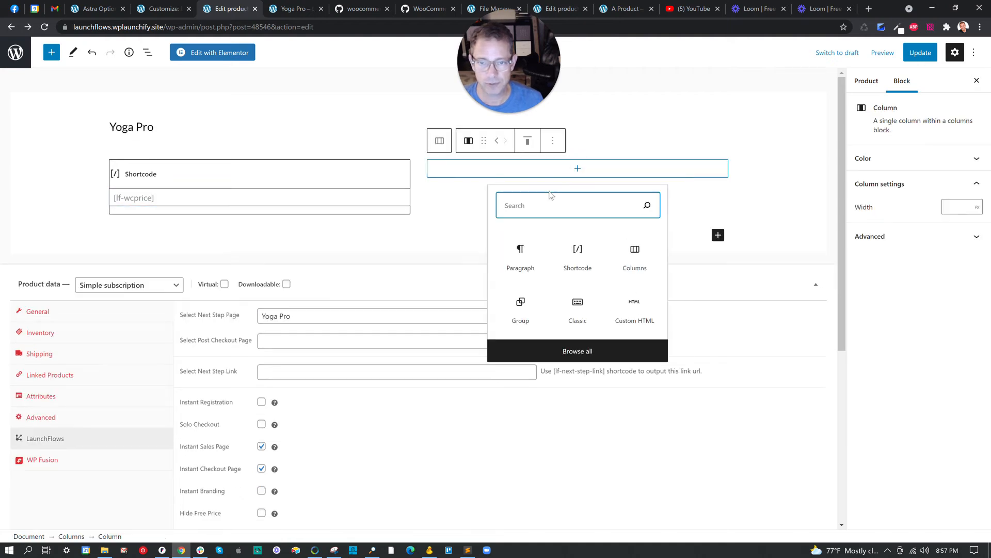
text(/sho)
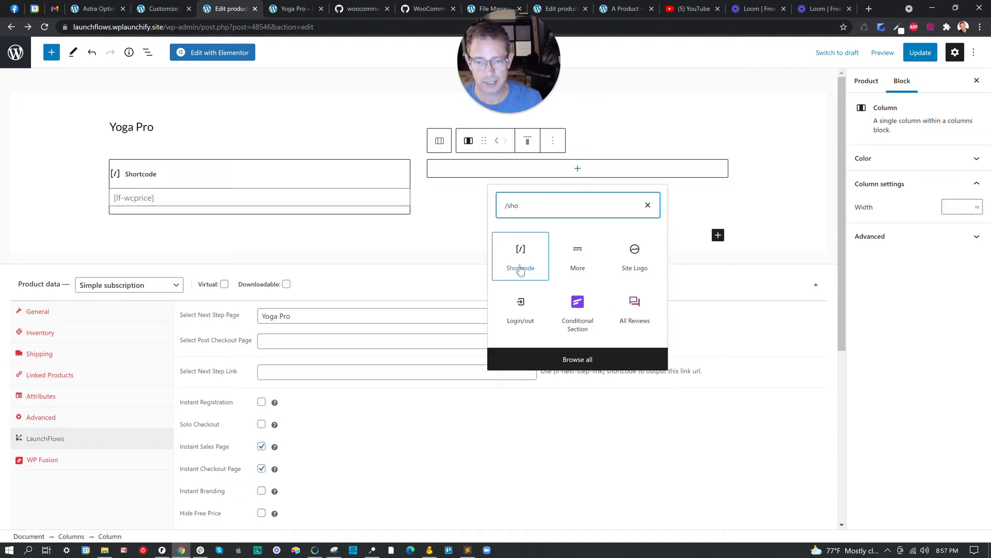
click(521, 264)
text([lf-wcgallery)
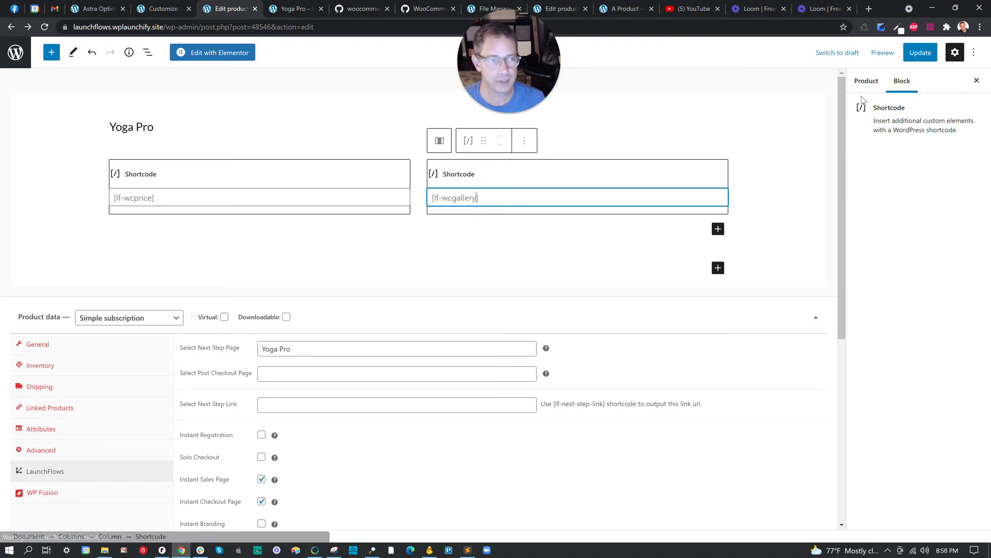
Step: Update the Yoga Pro product and reload its live page to check the placement of the price and gallery
click(921, 52)
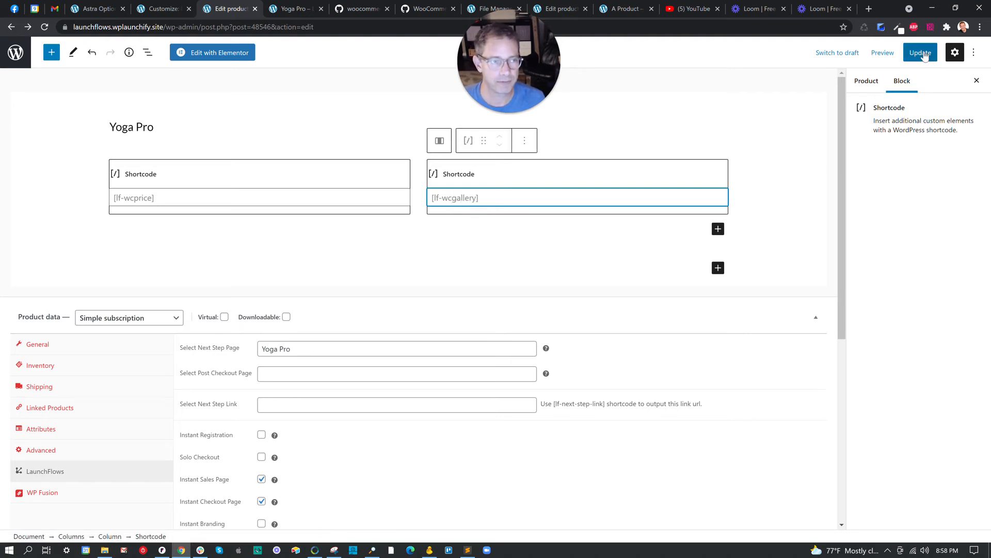
click(296, 9)
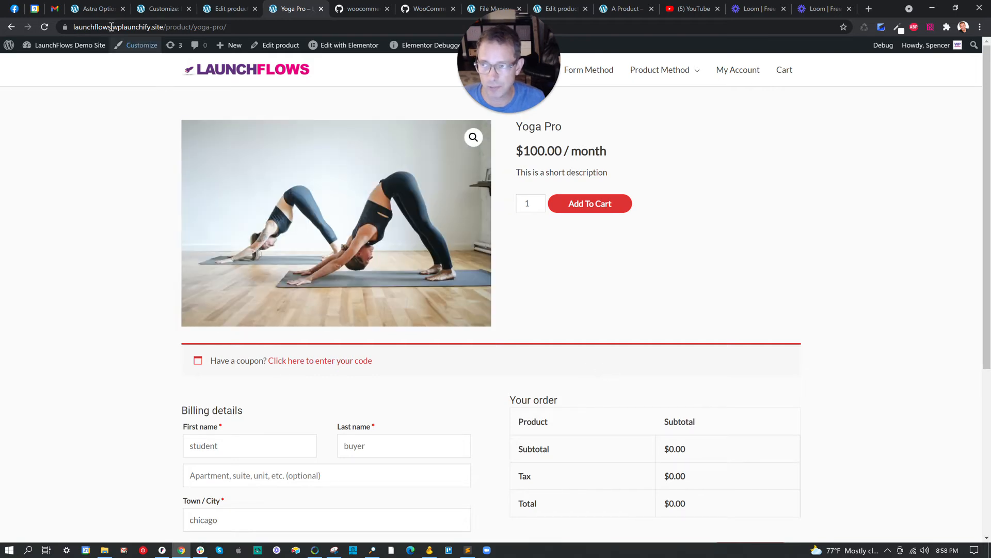
click(45, 27)
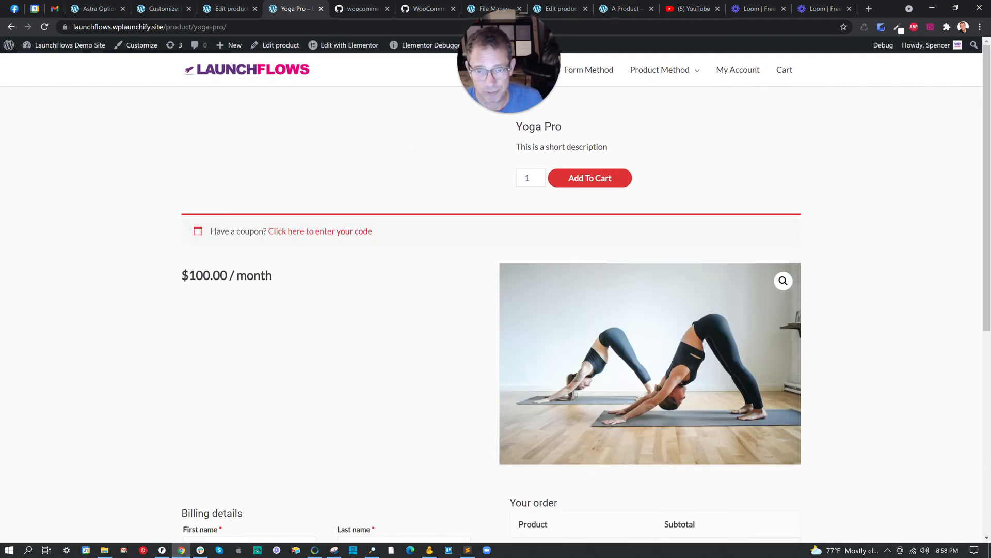
drag(182, 275, 254, 275)
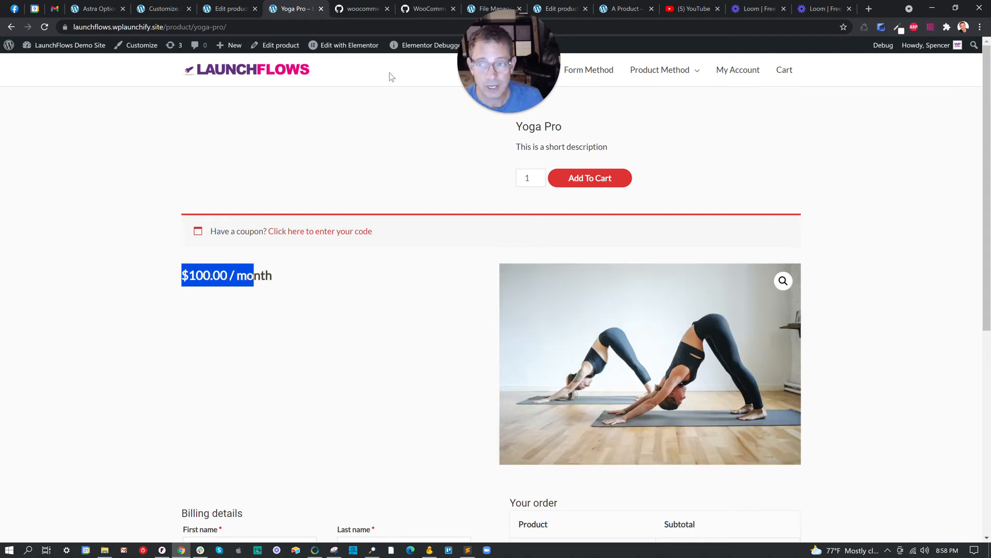
Step: Duplicate the [lf-wcprice] Shortcode block in the first column and change the copy to [lf-wccart]
click(226, 10)
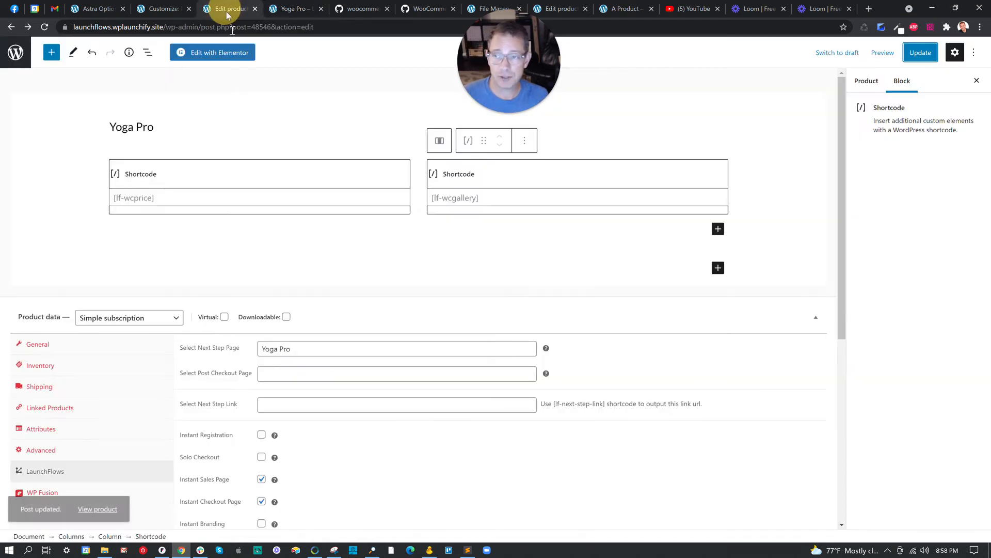
click(200, 173)
click(207, 141)
click(222, 212)
click(156, 253)
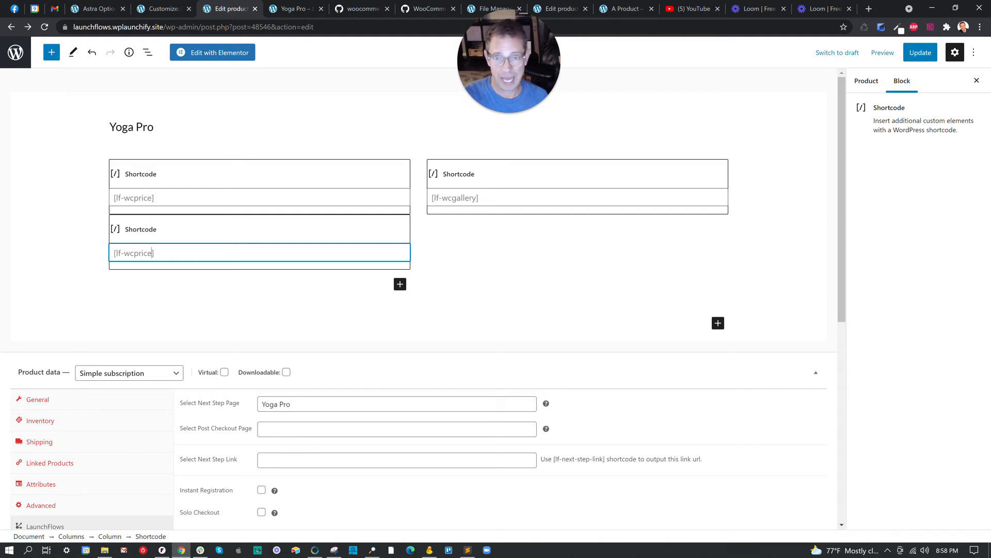
click(51, 59)
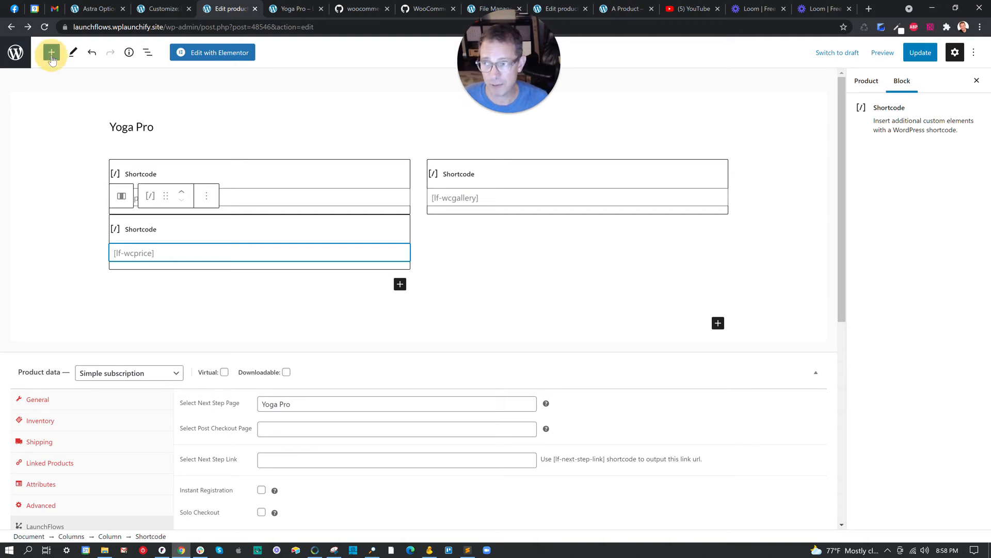
click(244, 106)
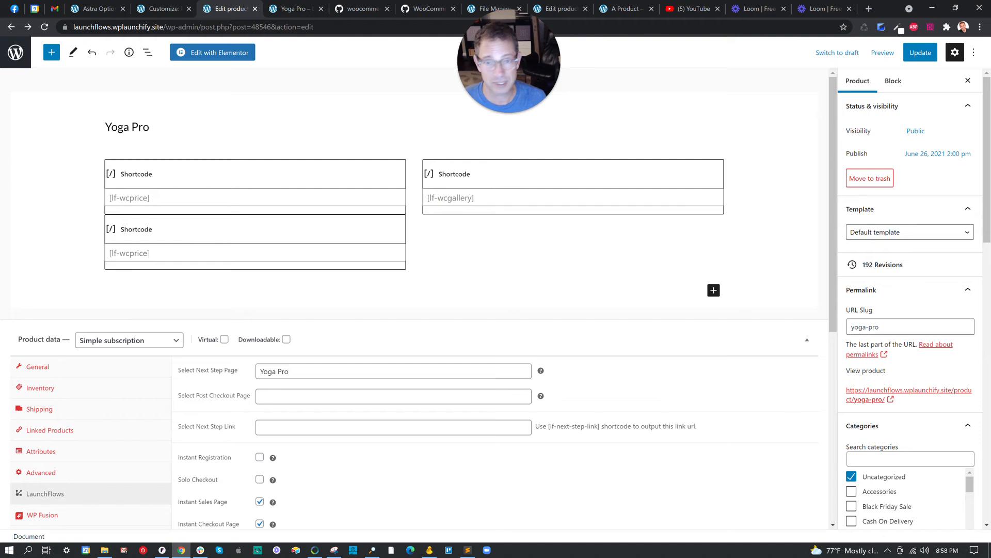
click(147, 254)
key(Right)
key(Right)
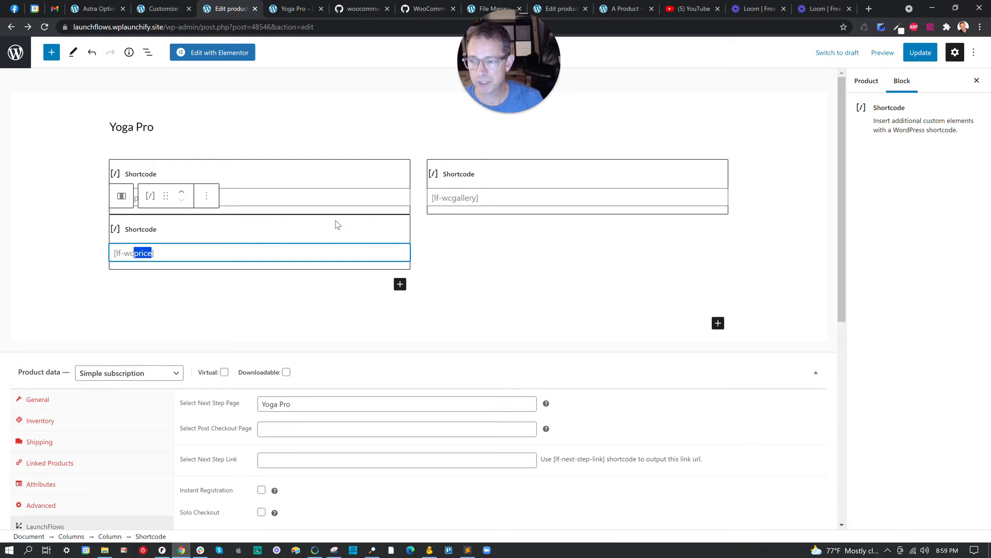
text(cart)
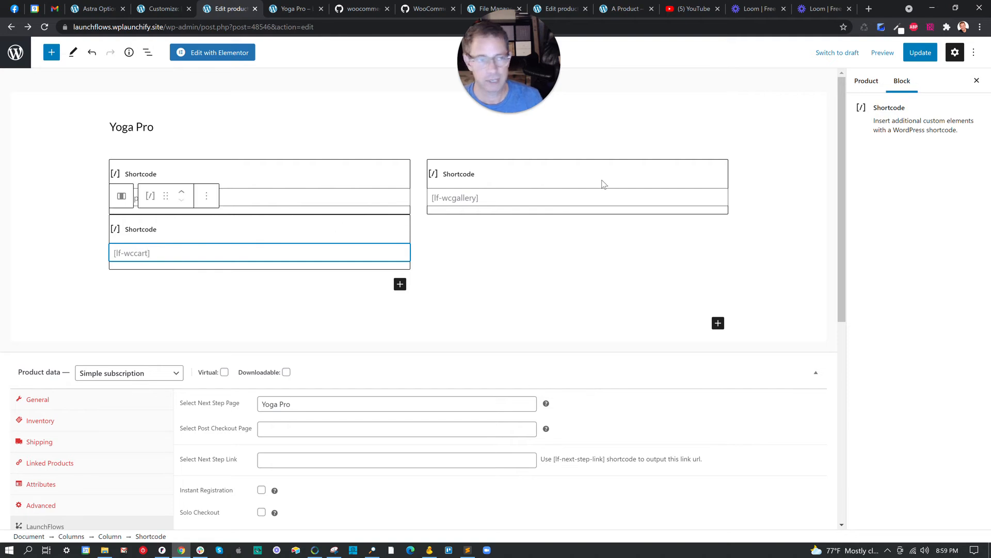
Step: Update the product and reload the live Yoga Pro page to check the add-to-cart button's placement
click(920, 52)
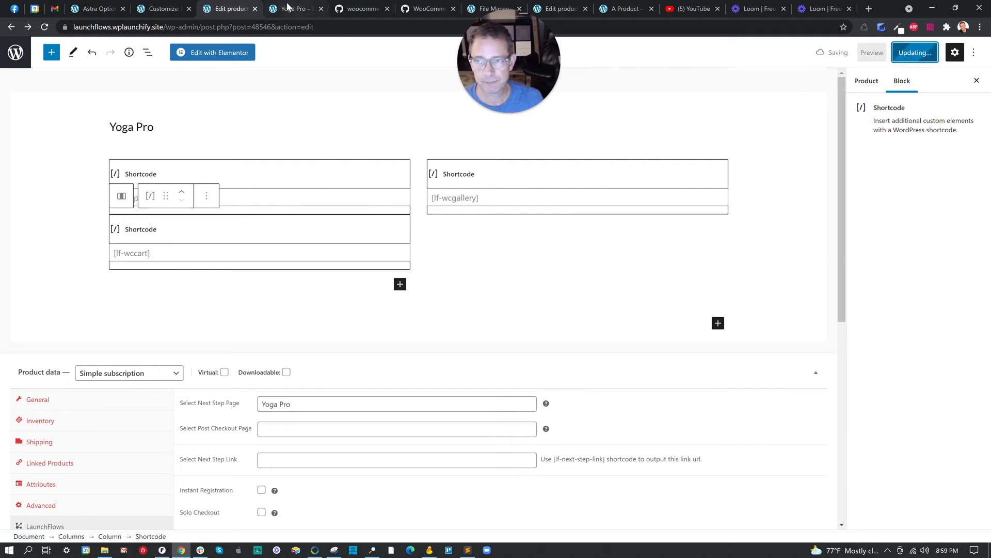
click(292, 9)
click(44, 27)
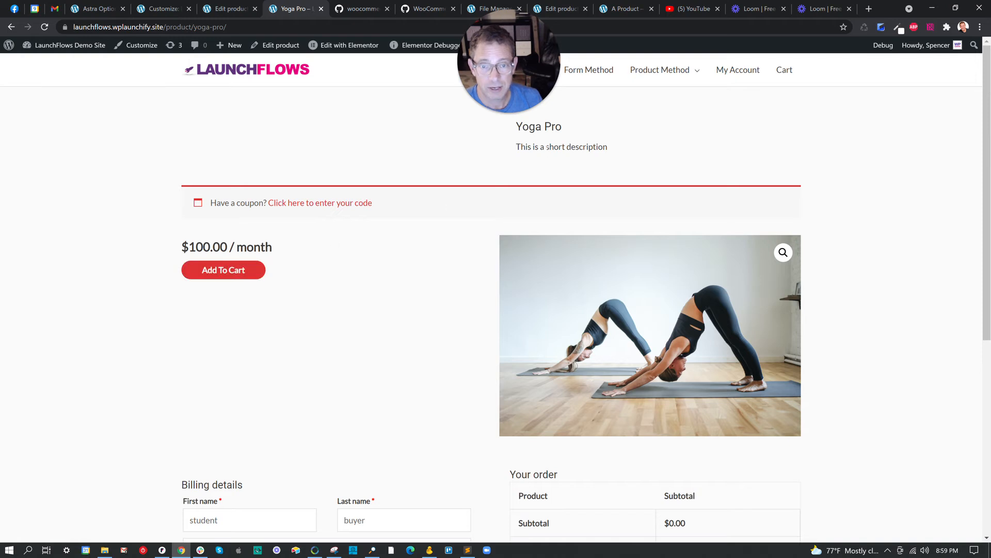
Step: Duplicate the [lf-wccart] Shortcode block in the product editor and change the copy to [lf-wctitle]
click(232, 11)
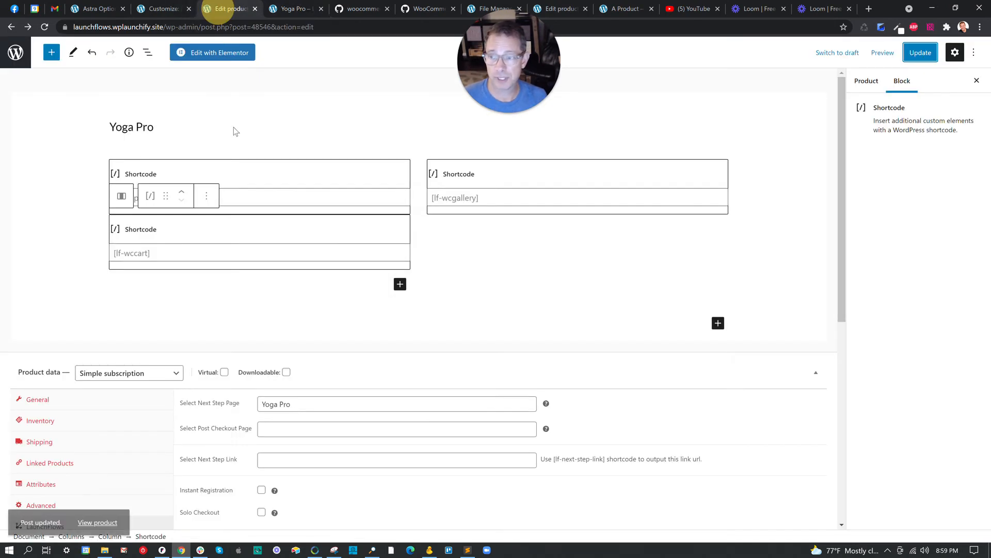
click(207, 196)
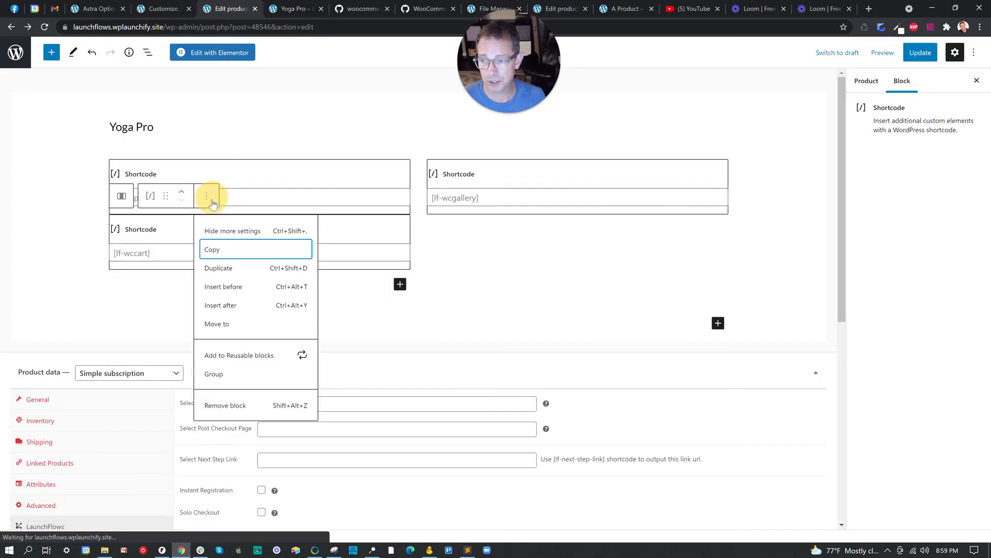
click(230, 268)
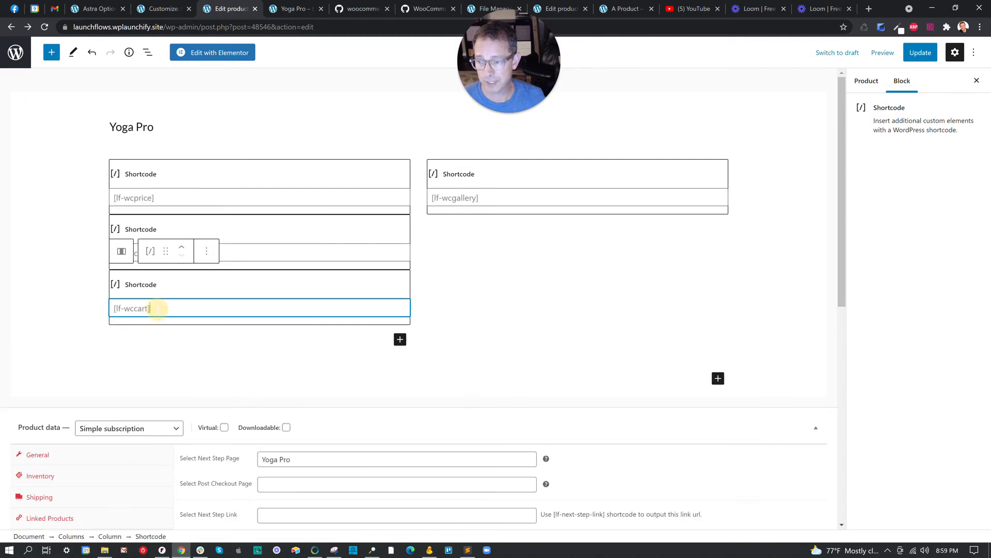
text(title)
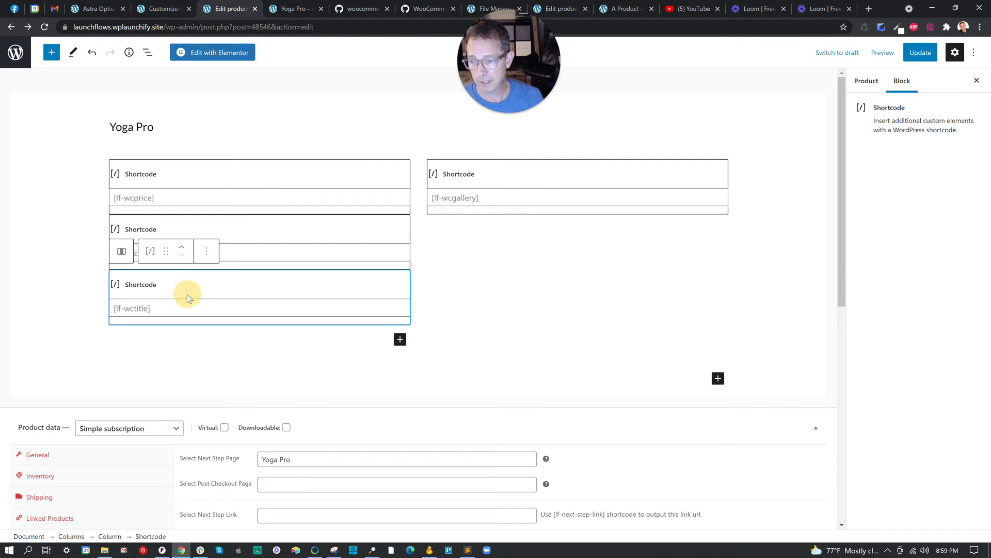
Step: Duplicate the [lf-wctitle] Shortcode block in the first column and change the copy to [lf-wcdescription]
click(206, 253)
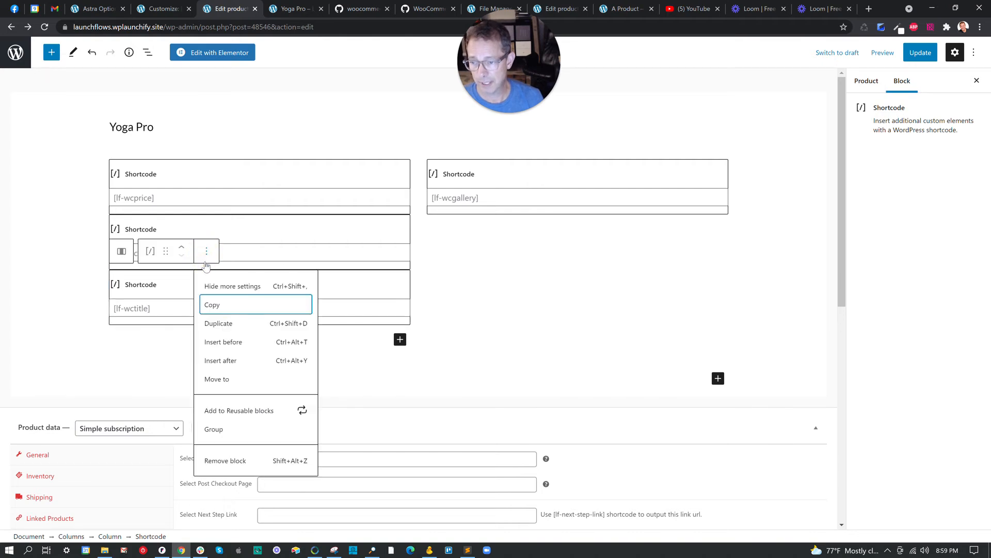
click(223, 320)
drag(134, 364, 149, 364)
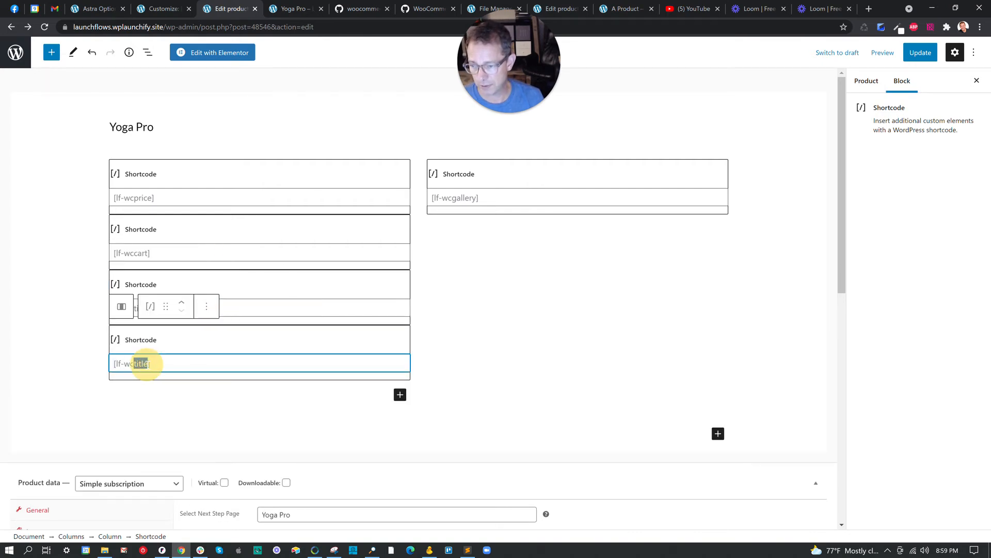
text(description)
Step: Update the product and reload the live Yoga Pro page to check the title and short description placement
click(921, 52)
key(ctrl+Tab)
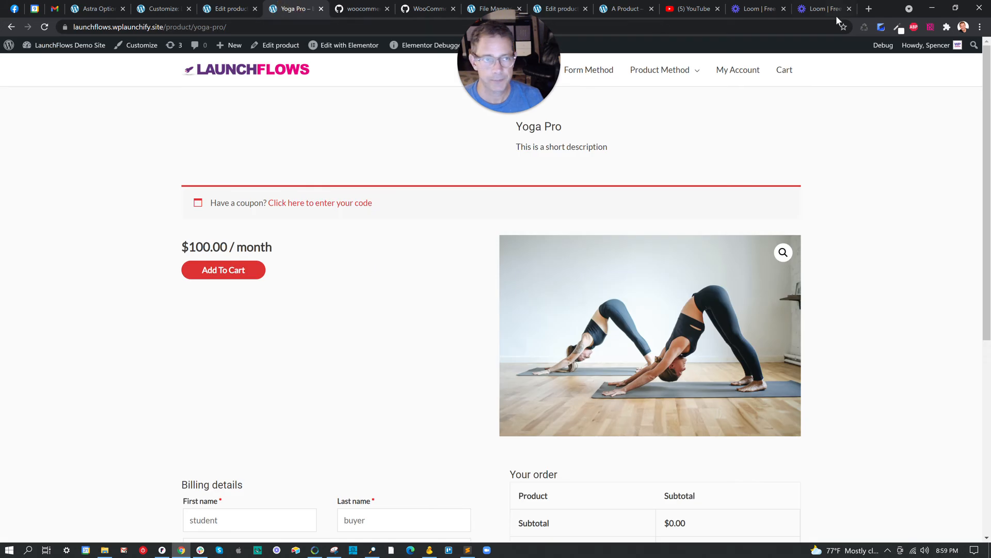
click(44, 27)
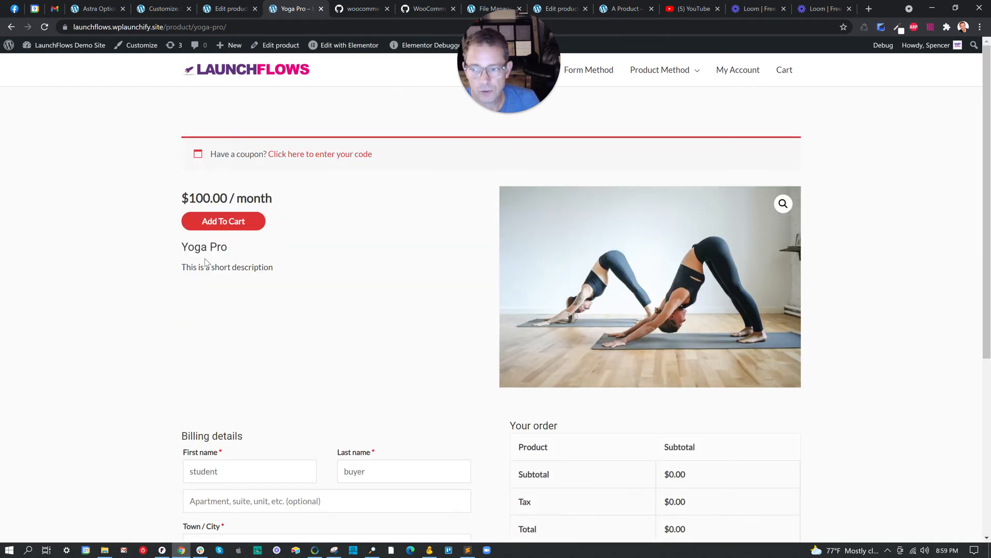
Step: Duplicate the [lf-wcgallery] Shortcode block in the second column and change the copy to [lf-wccoupon]
click(235, 9)
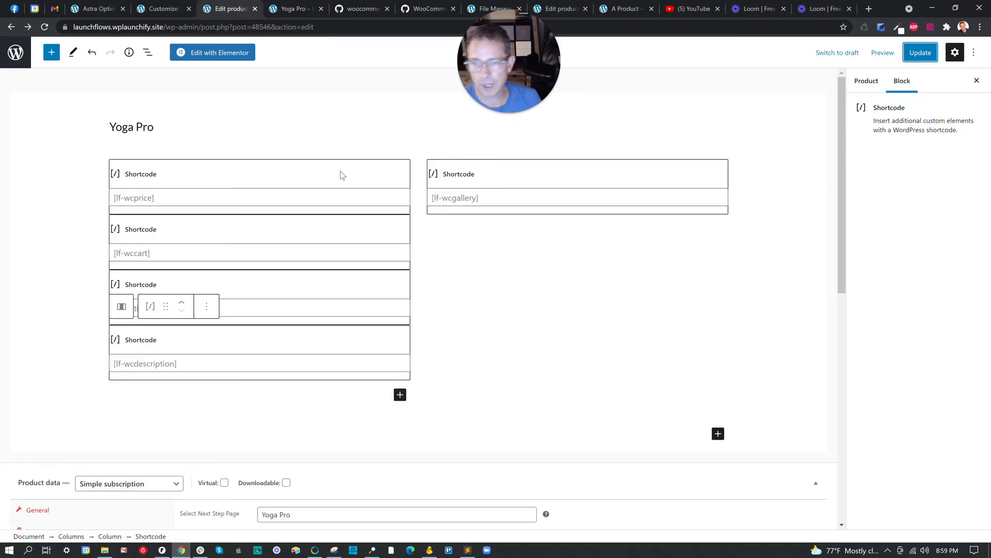
click(490, 179)
click(519, 140)
click(537, 228)
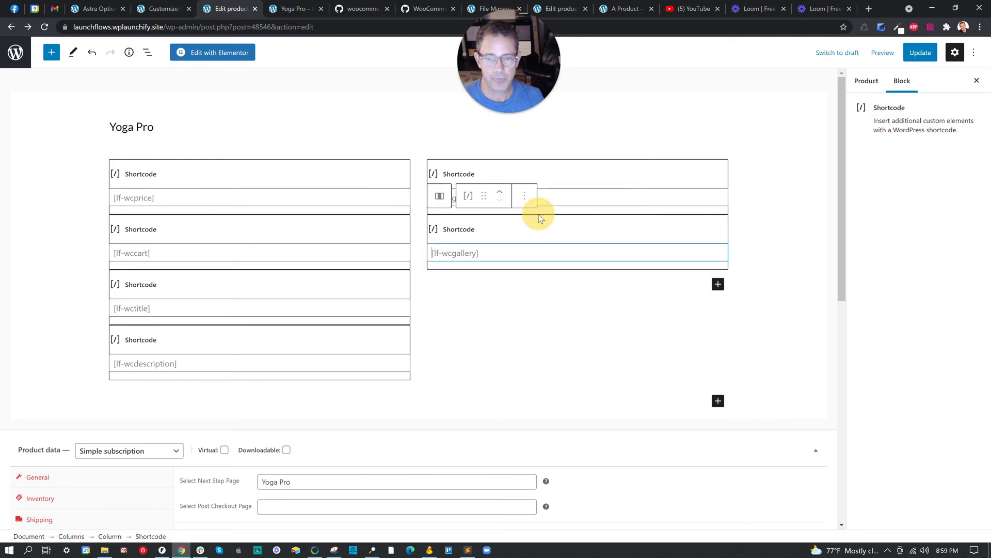
click(476, 252)
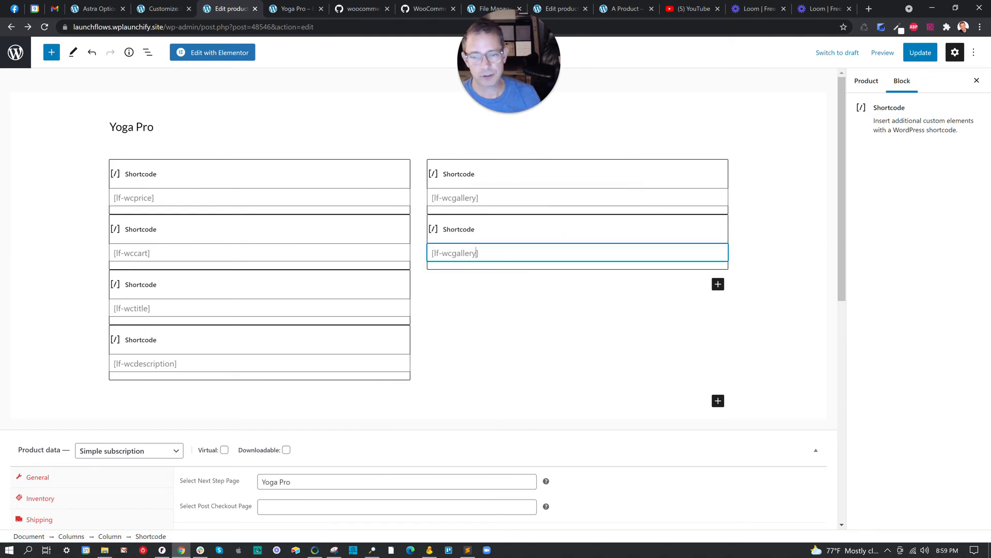
key(shift+Left)
key(shift+Left)
text(c)
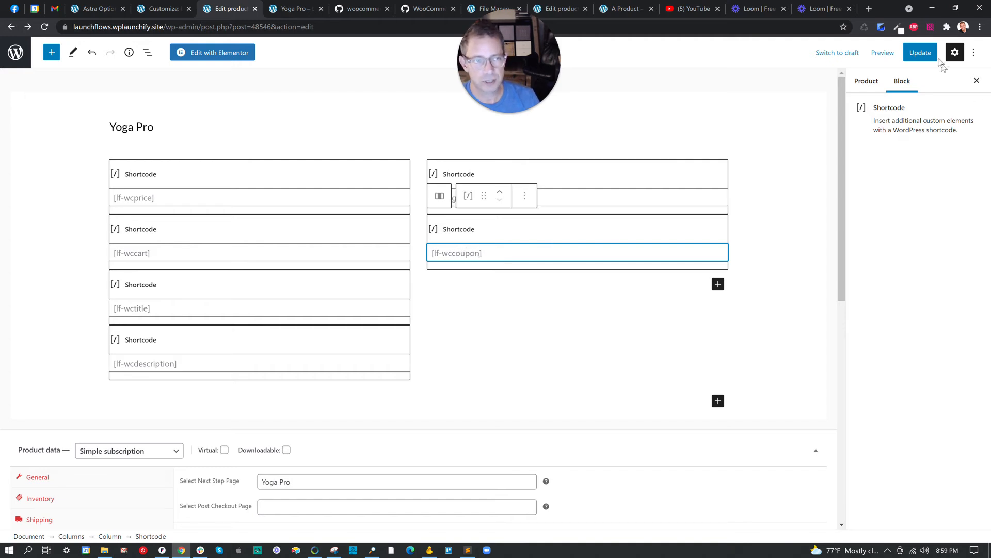
Step: Update the product and reload the live Yoga Pro page to check the coupon notice's placement
click(920, 52)
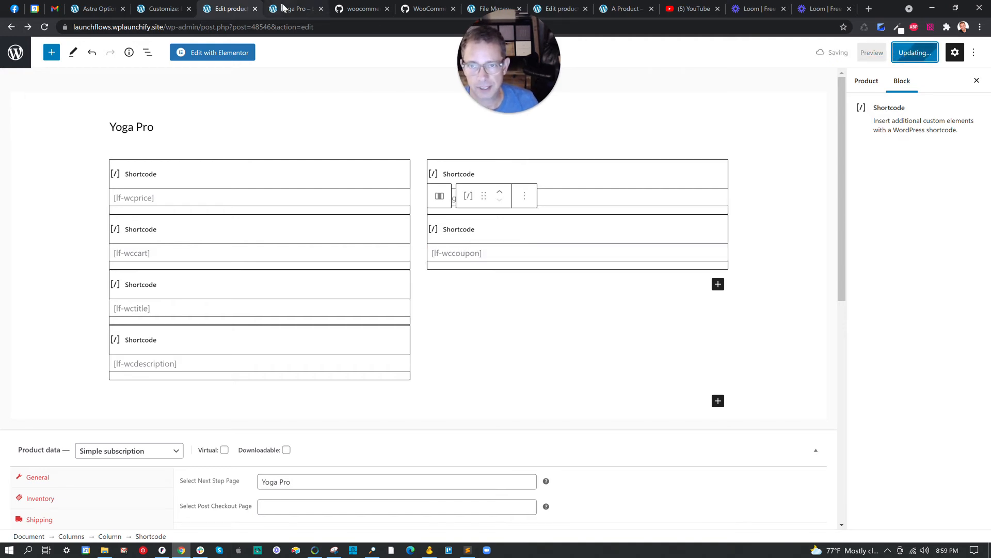
click(274, 10)
click(44, 27)
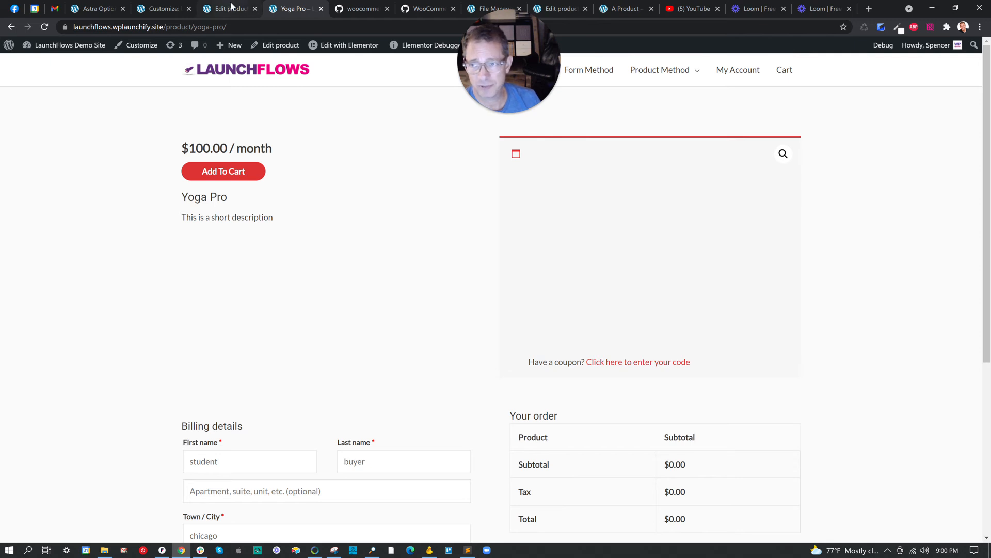
Step: Remove the [lf-wccoupon] block from the second column, update the product, and reload the live Yoga Pro page
click(230, 9)
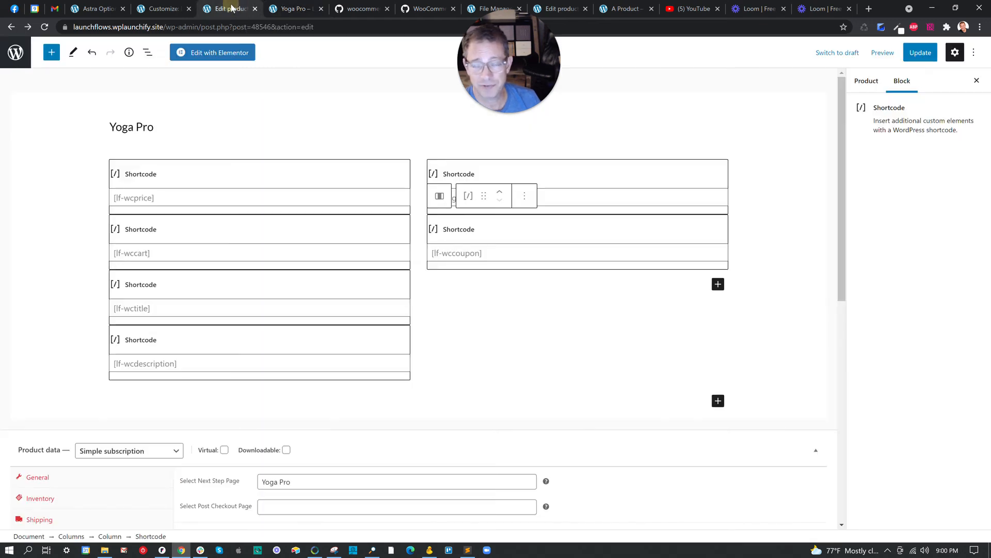
click(524, 196)
click(538, 404)
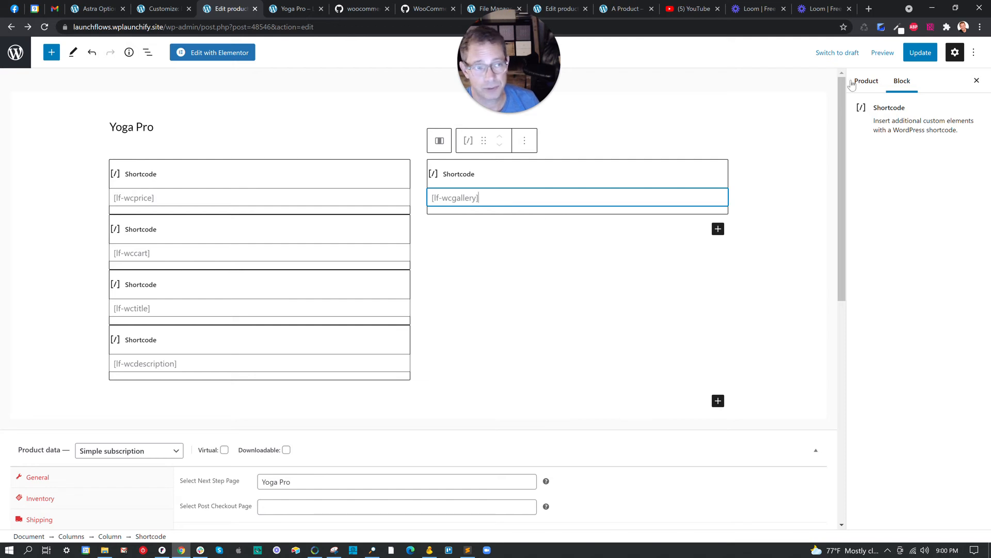
click(920, 52)
click(321, 15)
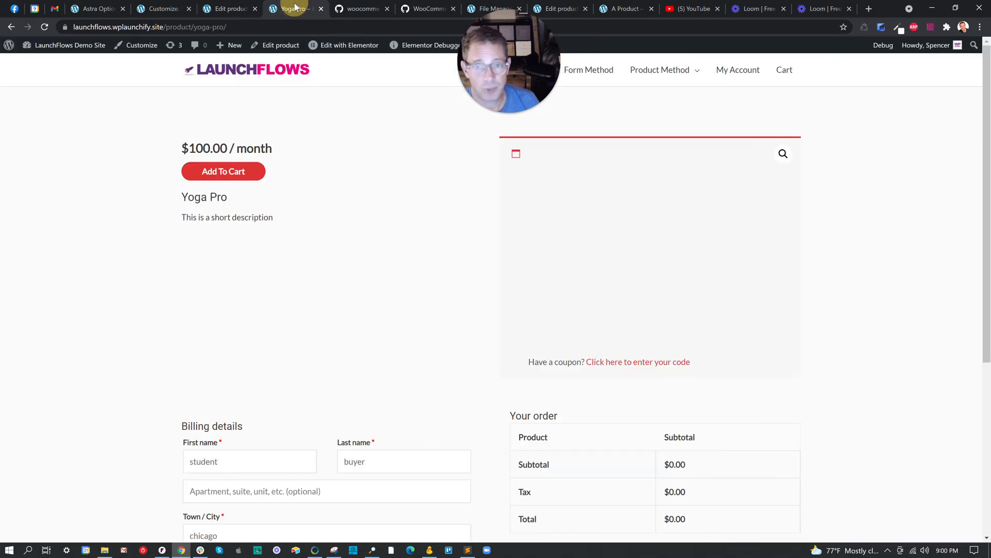
click(45, 27)
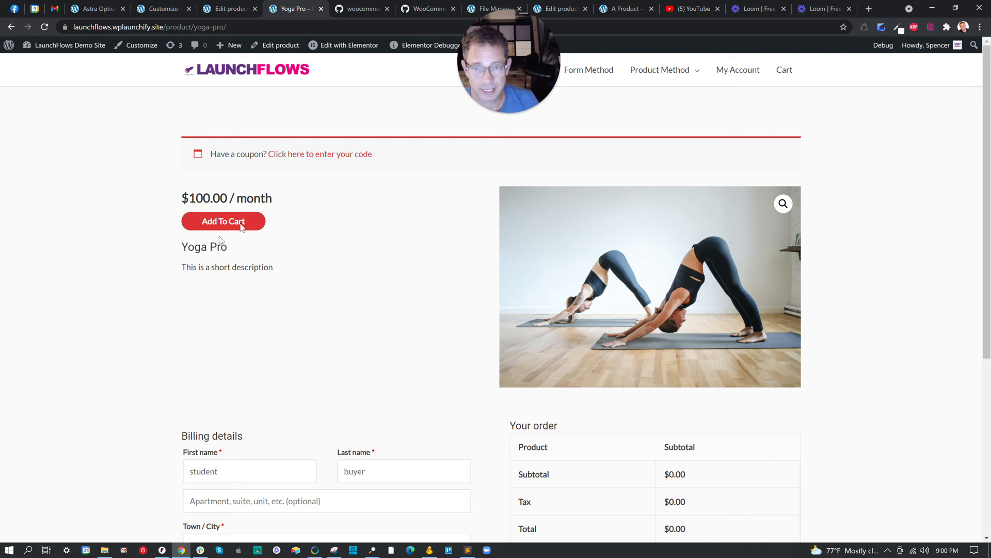
Step: Return to the product editor, select the [lf-wcprice] block, and search the block library for tabs
click(230, 8)
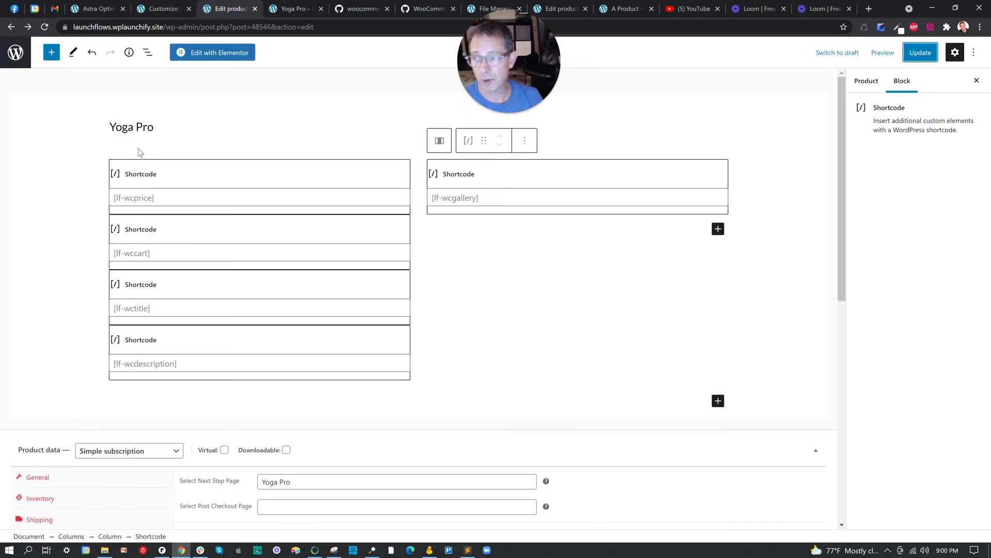
click(168, 162)
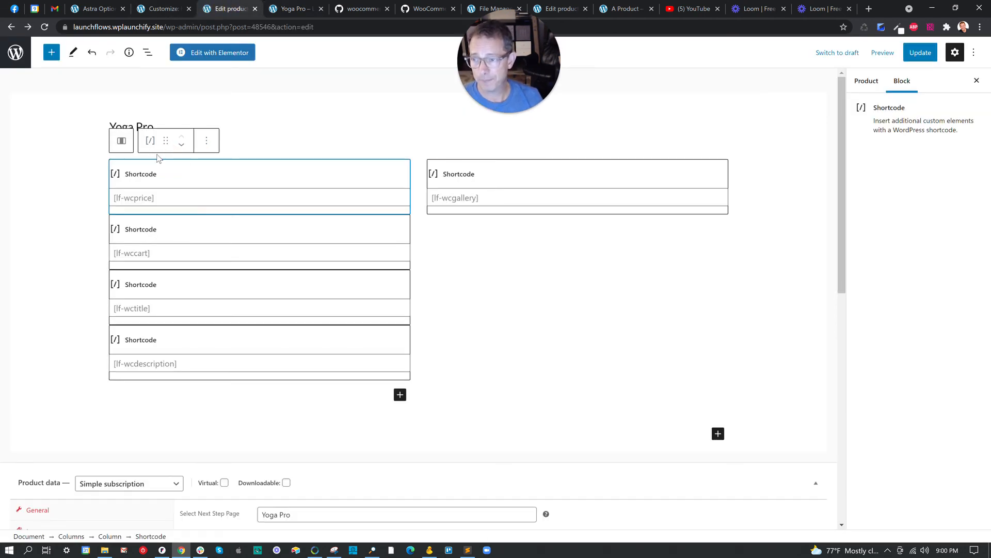
click(51, 52)
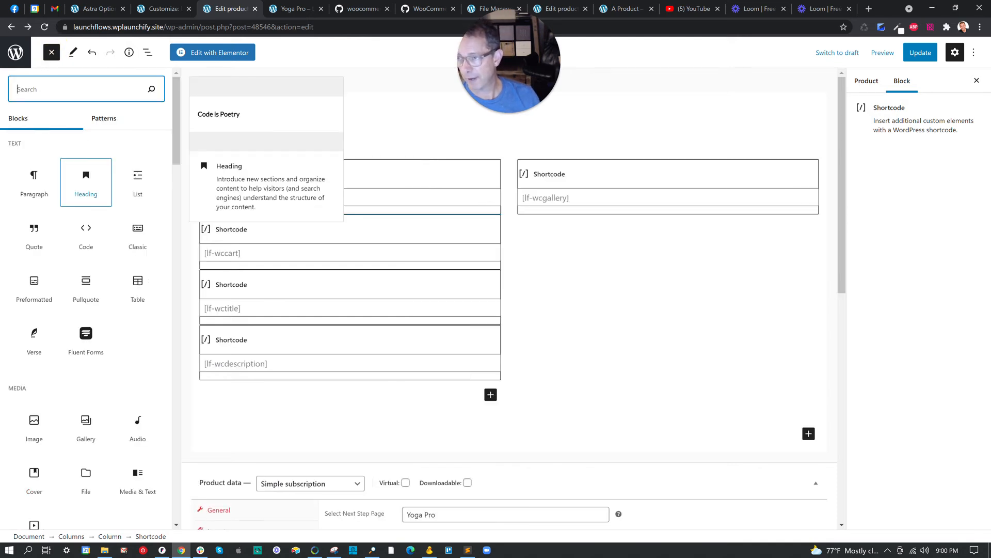
text(tab)
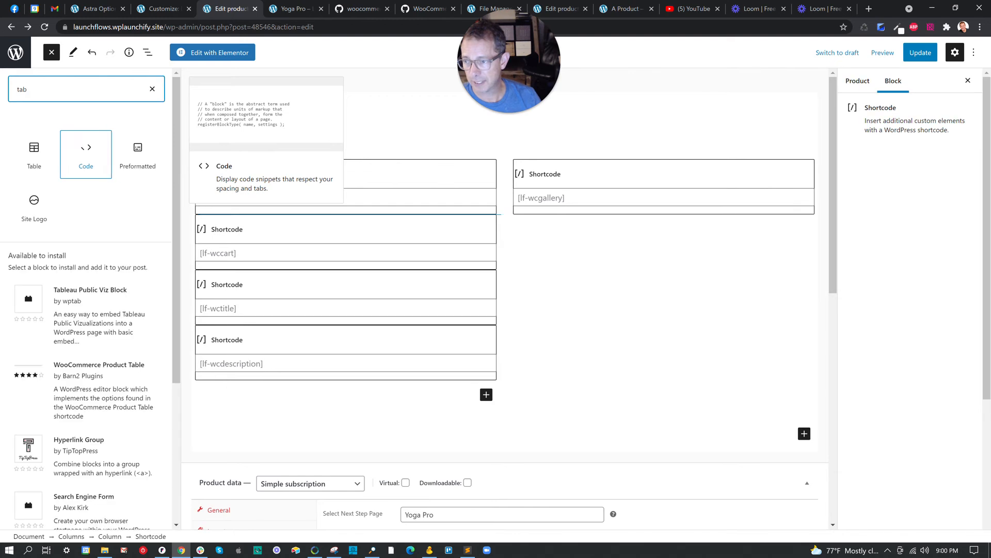
text(s)
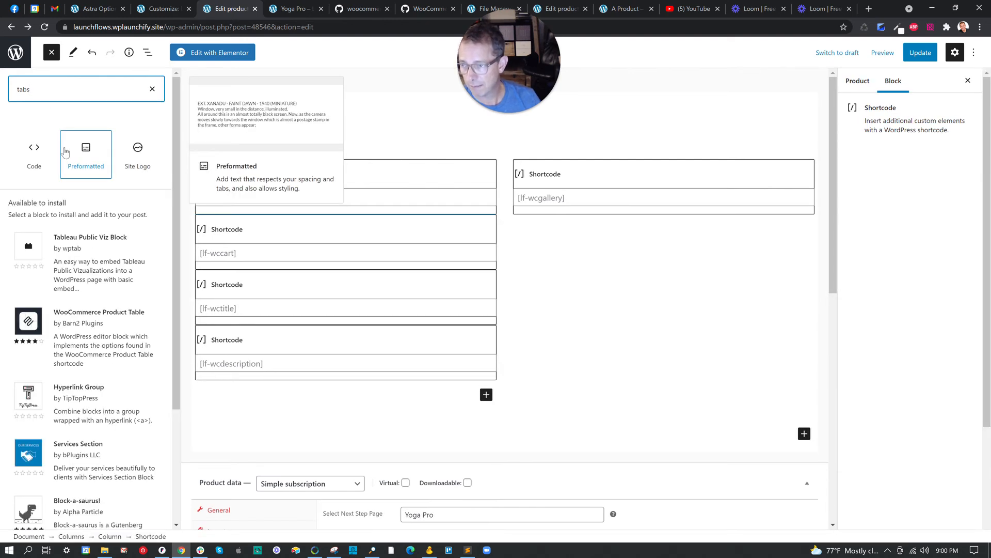
Step: Insert an empty Pullquote block into the first column and move it above the [lf-wcprice] block
click(152, 89)
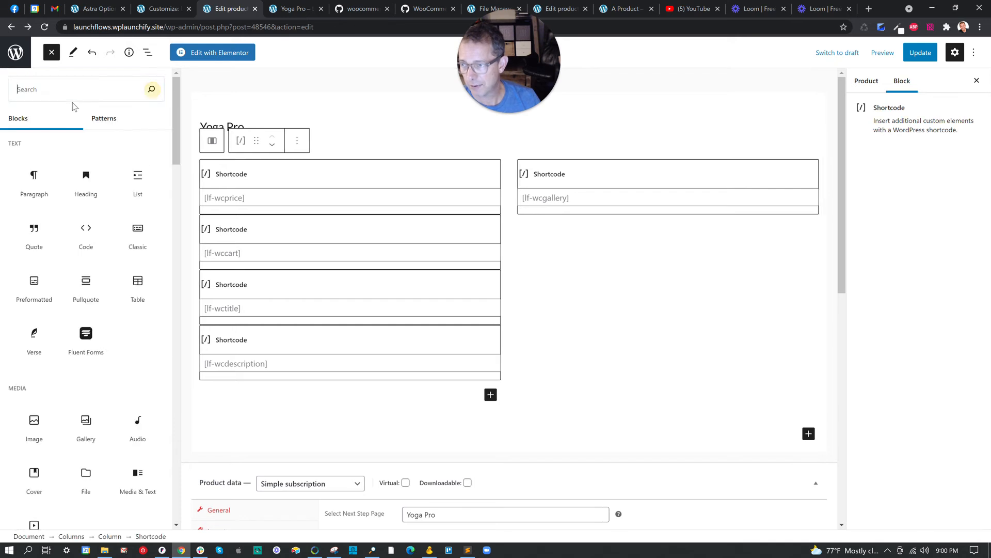
click(23, 120)
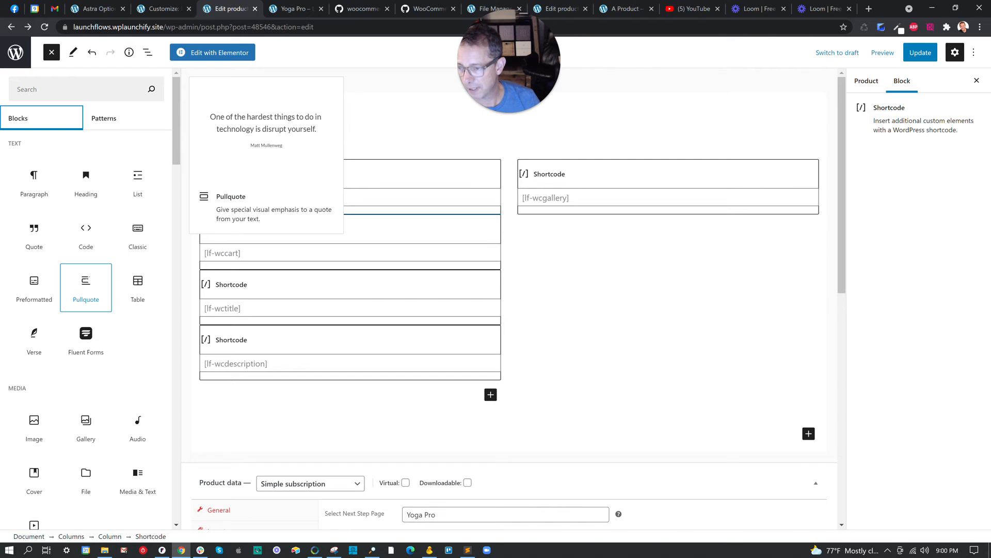
click(86, 287)
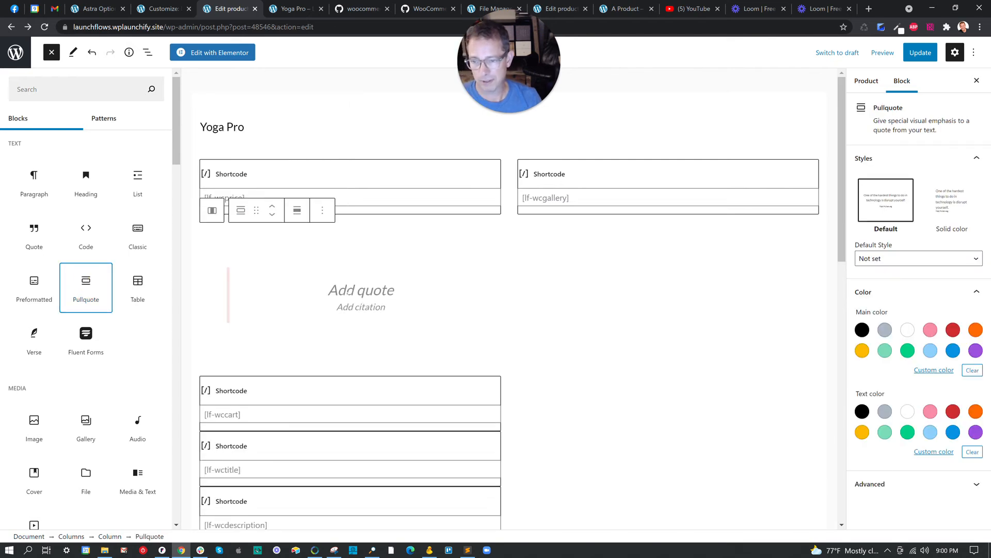
click(260, 164)
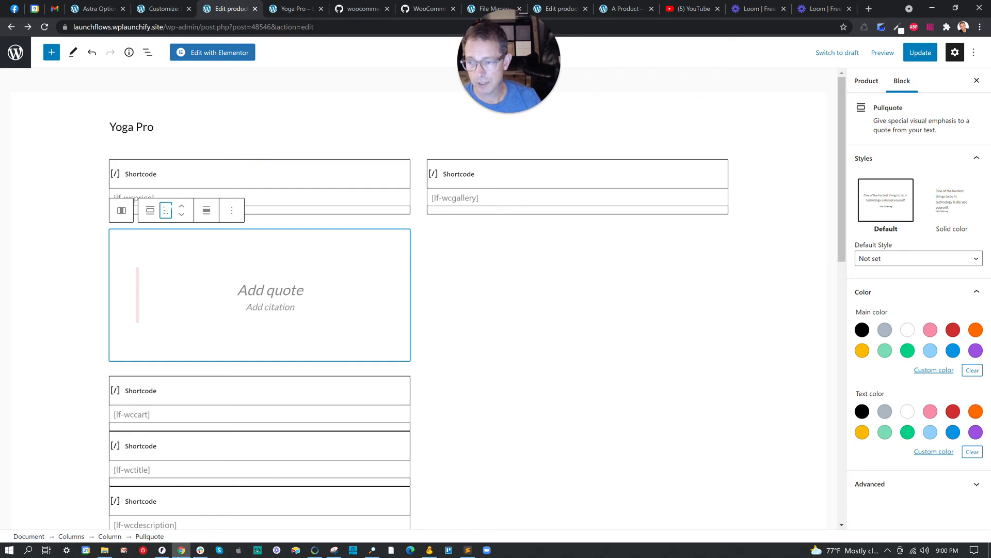
drag(166, 209, 164, 164)
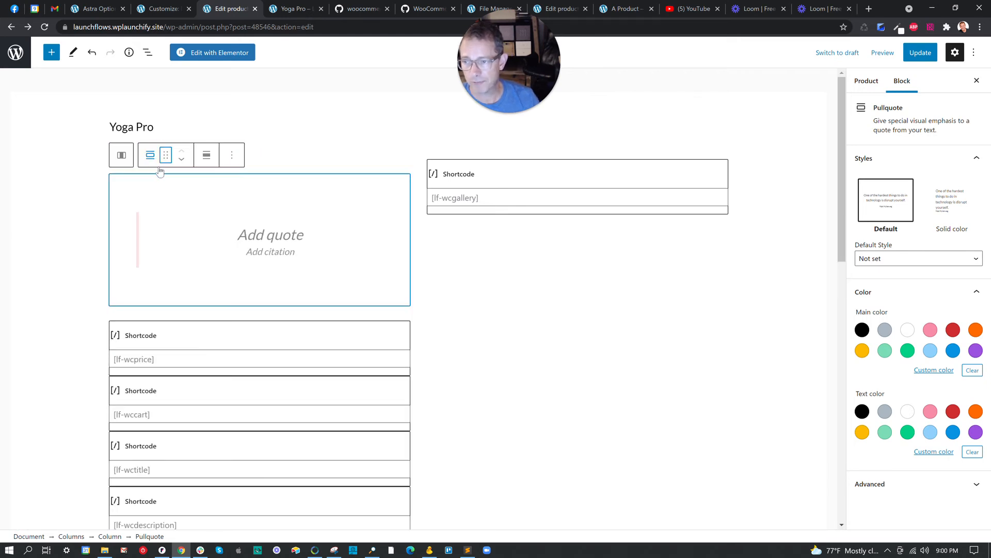
Step: Update the product and reload the live Yoga Pro page to check how the pullquote displays above the price
click(916, 53)
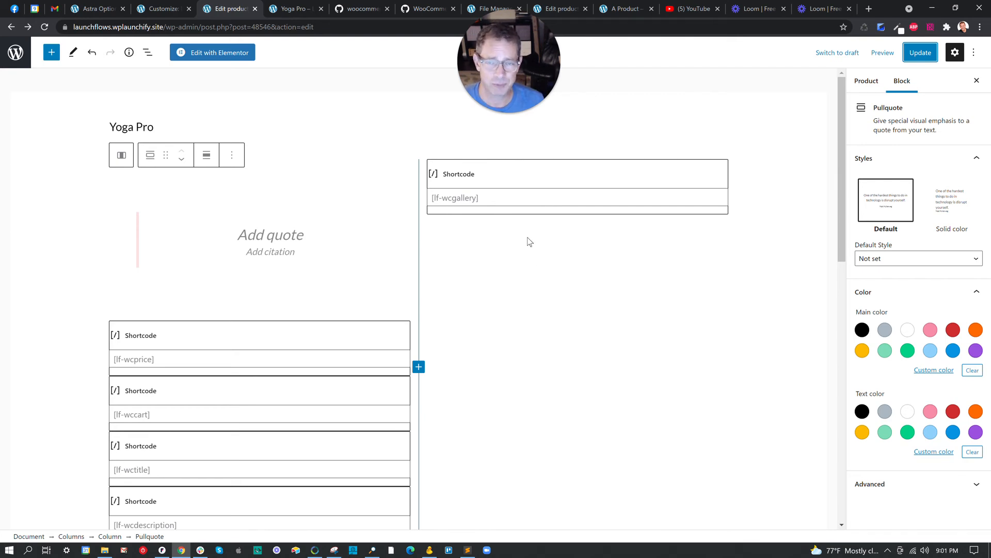
click(921, 52)
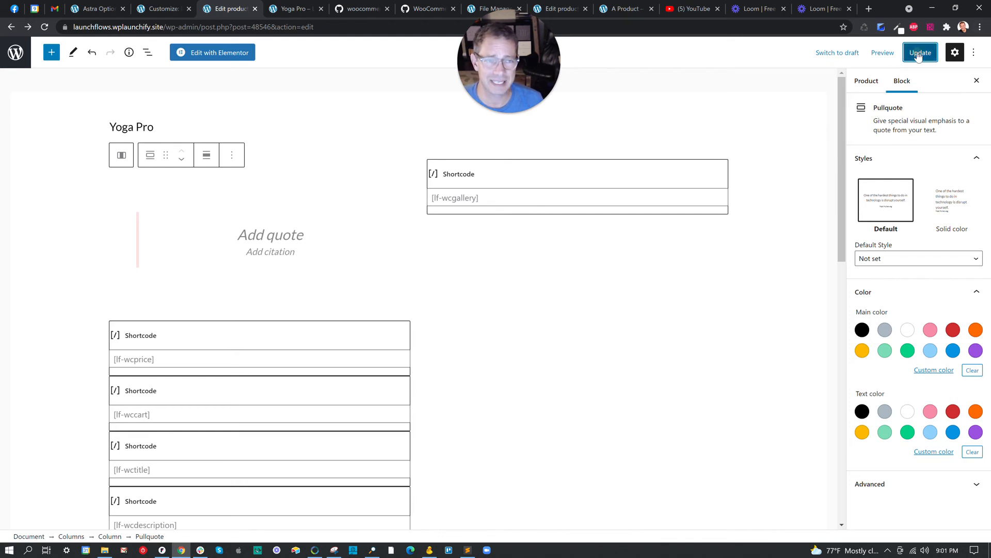
click(285, 8)
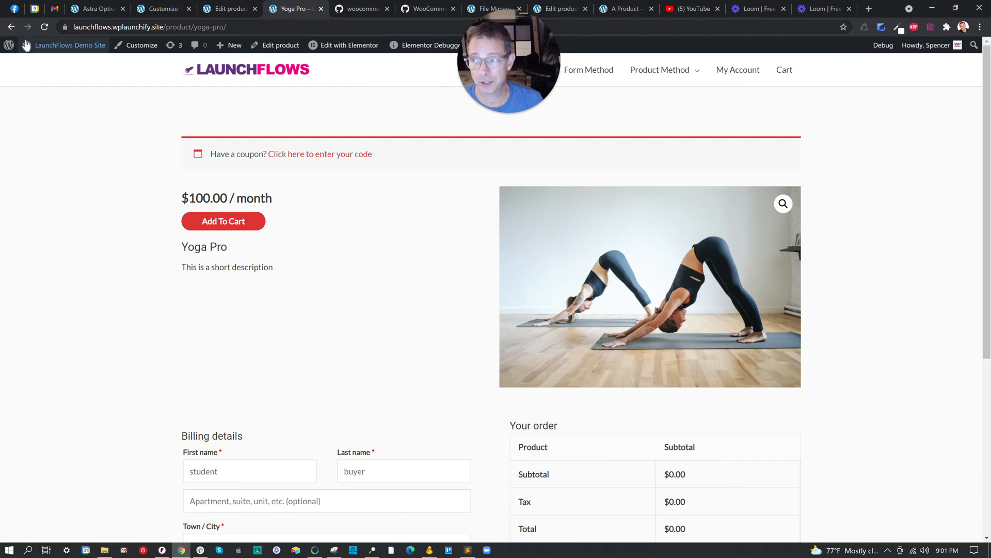
click(50, 25)
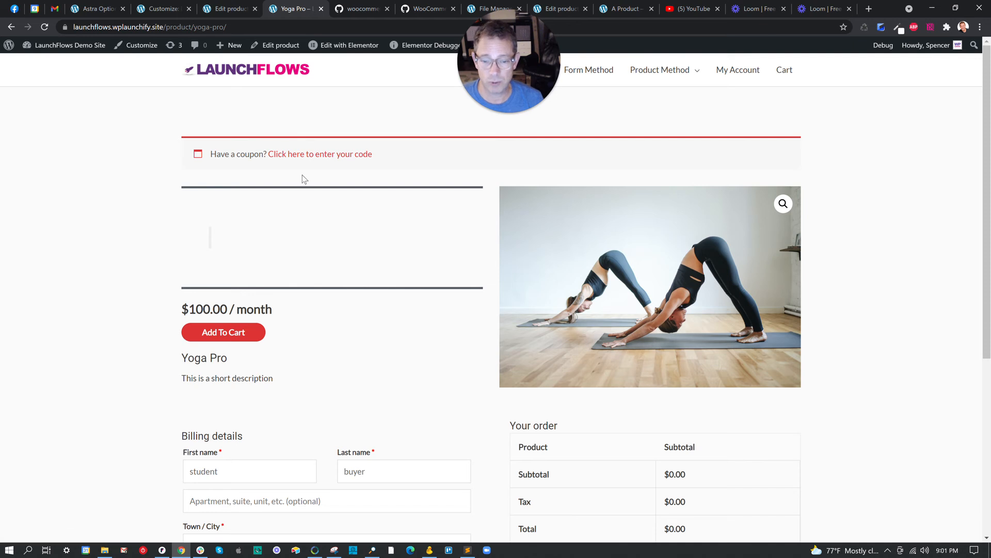
scroll(268, 92, down, 4)
Step: Return to the product editor and add a full-width Shortcode block containing [lf-review] below the columns
click(241, 7)
scroll(326, 150, down, 8)
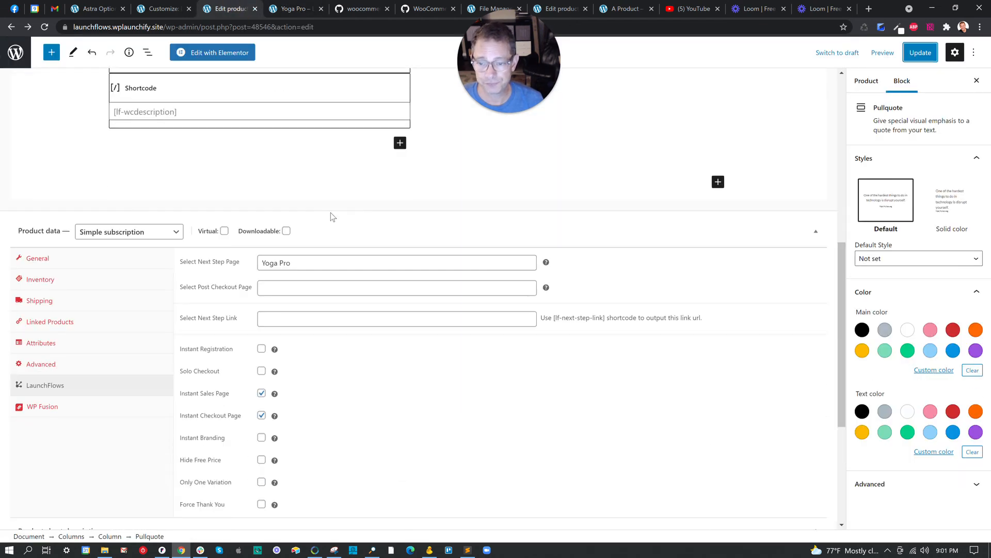
click(718, 182)
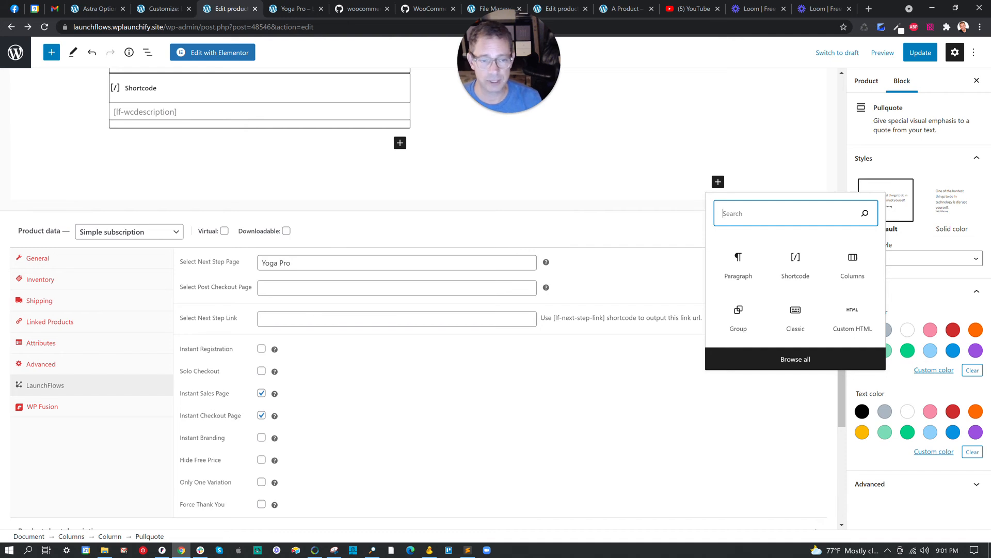
text(/short)
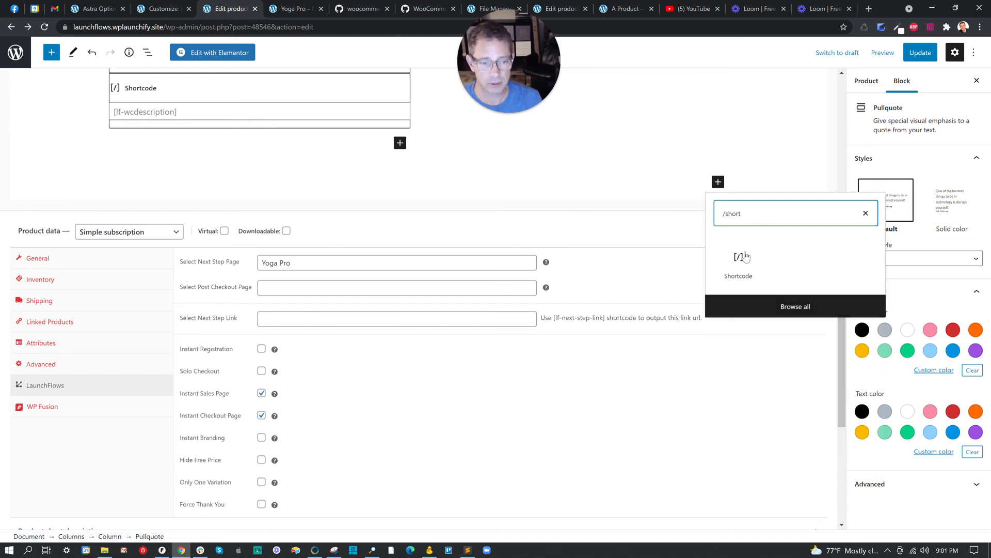
click(743, 259)
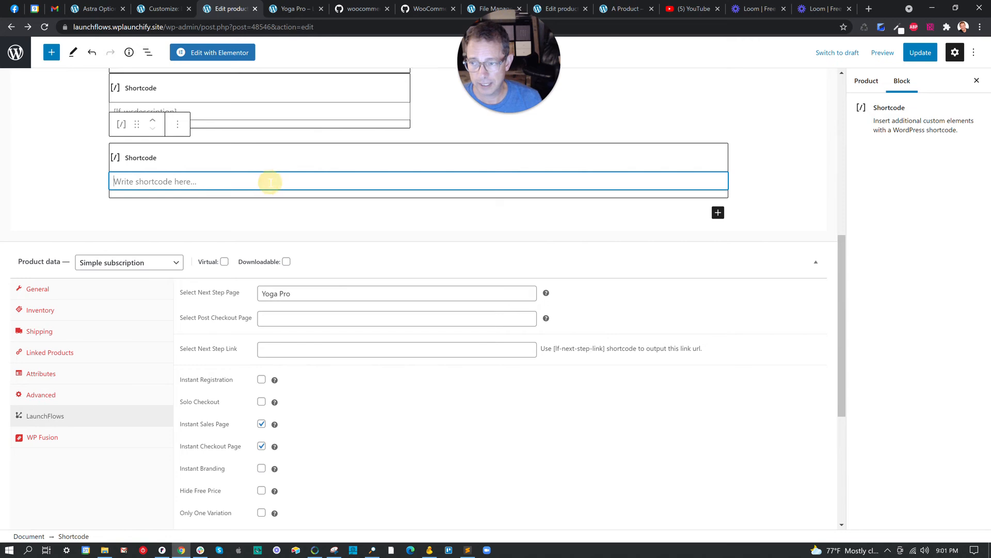
text([lf-review)
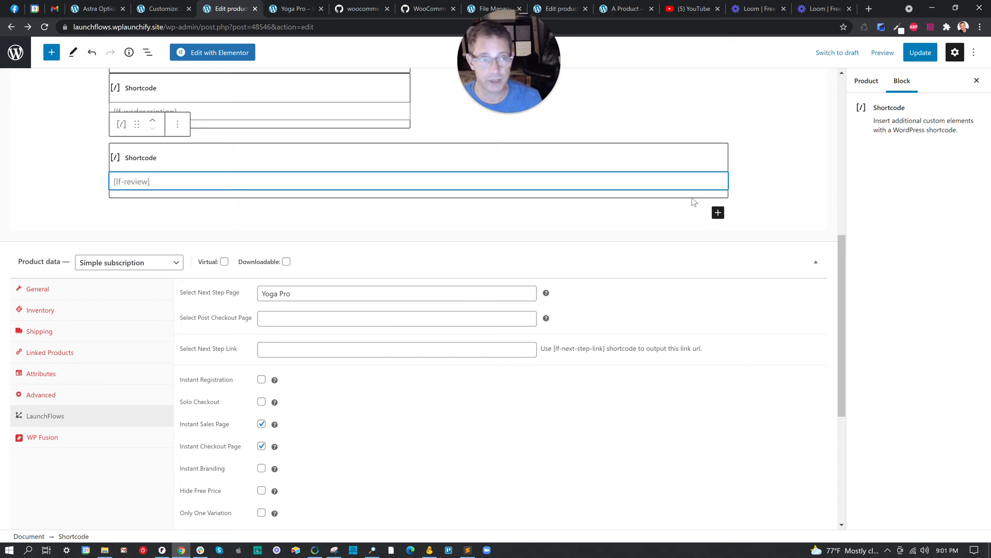
Step: Update the product and reload the live Yoga Pro page to check where the order review sits
click(921, 53)
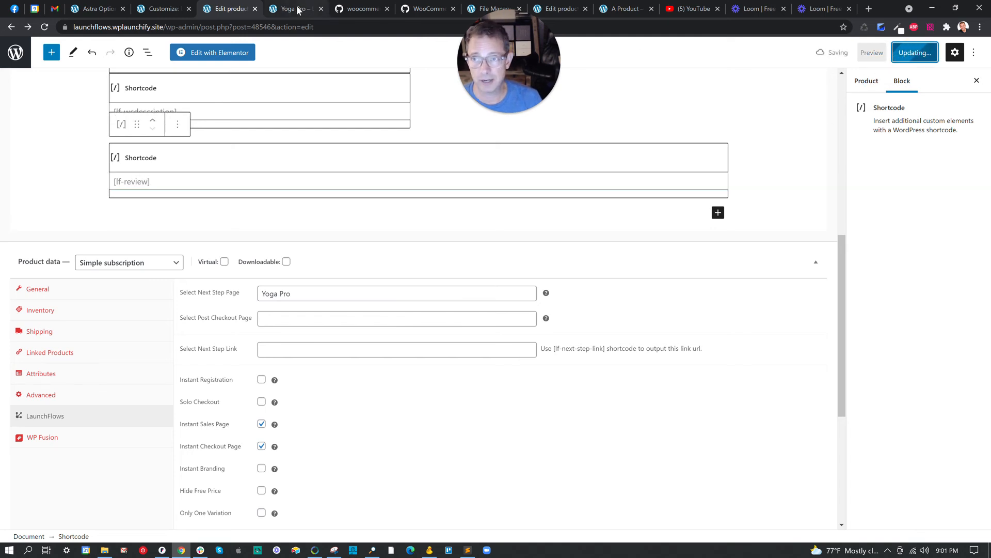
click(276, 10)
click(44, 27)
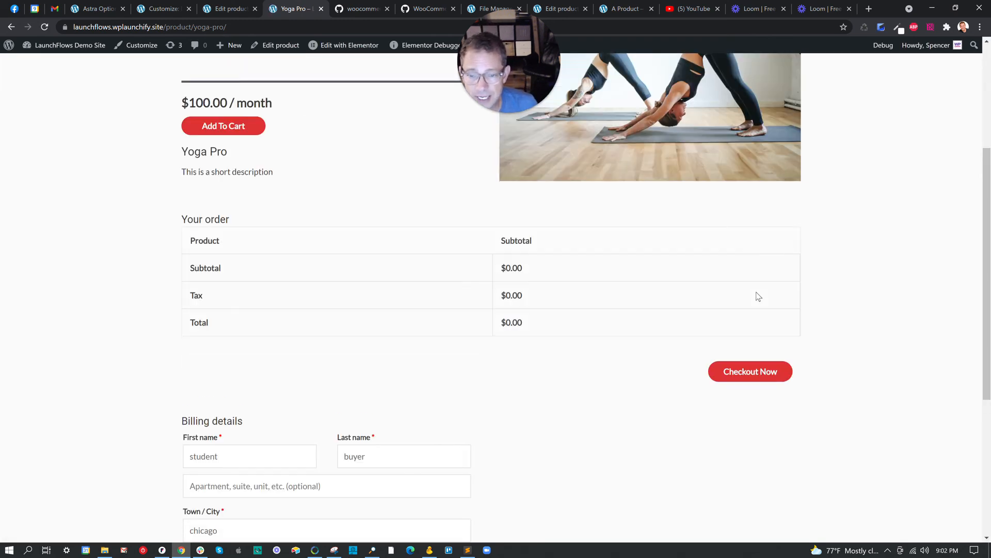
scroll(759, 297, up, 4)
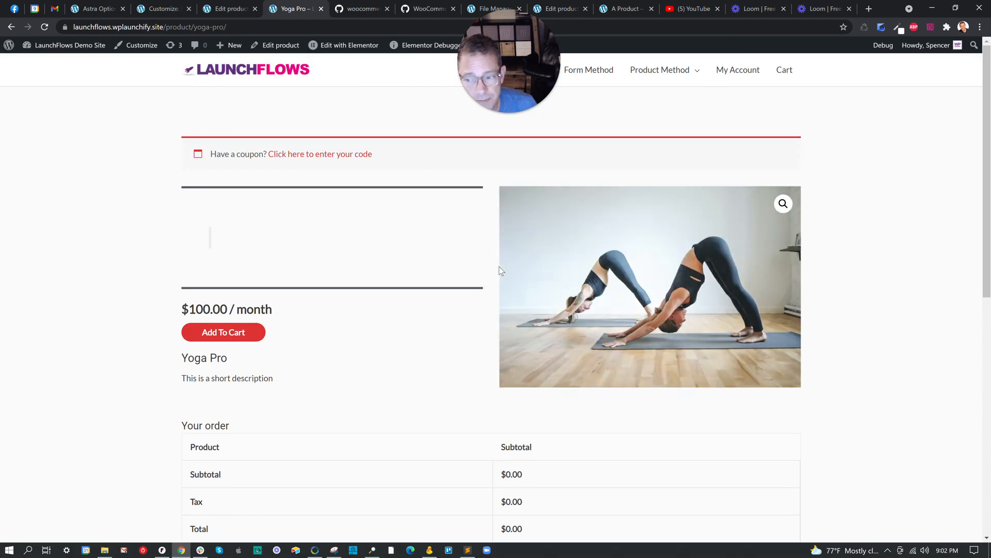
Step: Add Yoga Pro to the cart on the live page and set its order quantity to 2
click(225, 333)
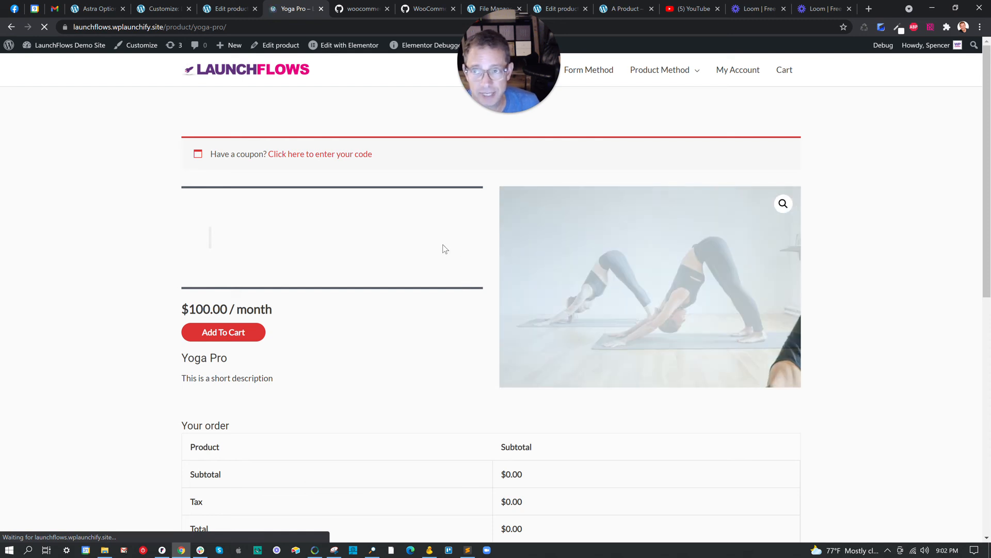
scroll(439, 289, down, 3)
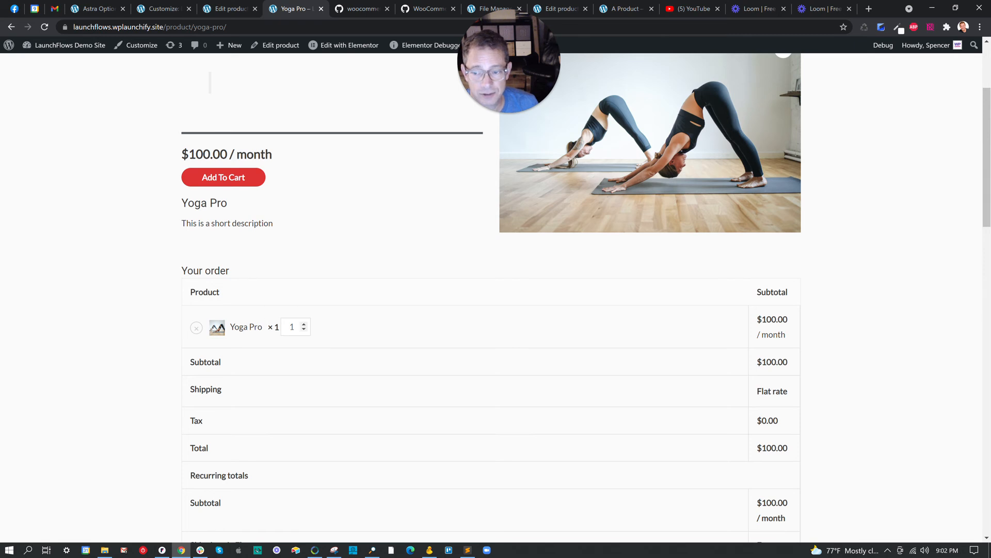
double_click(271, 327)
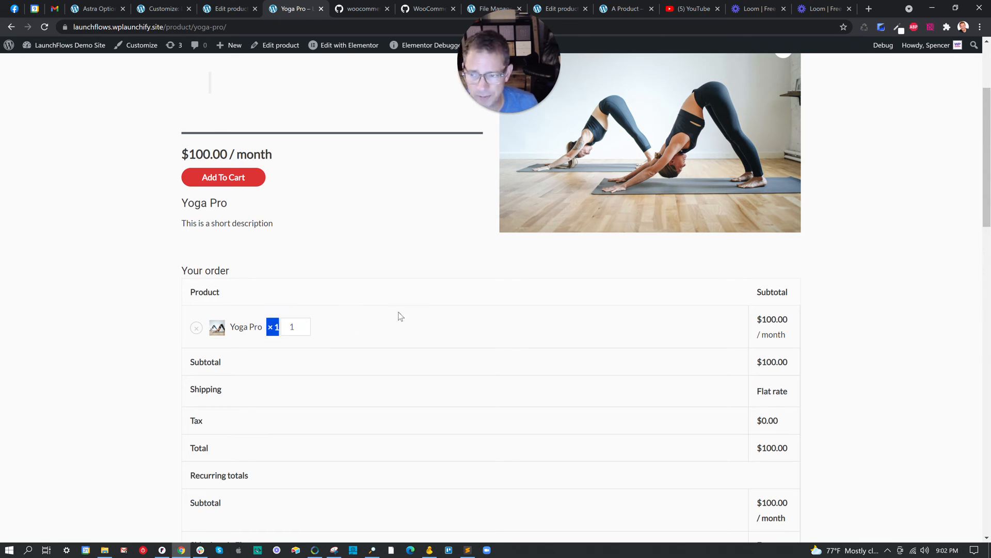
scroll(388, 315, up, 3)
click(303, 480)
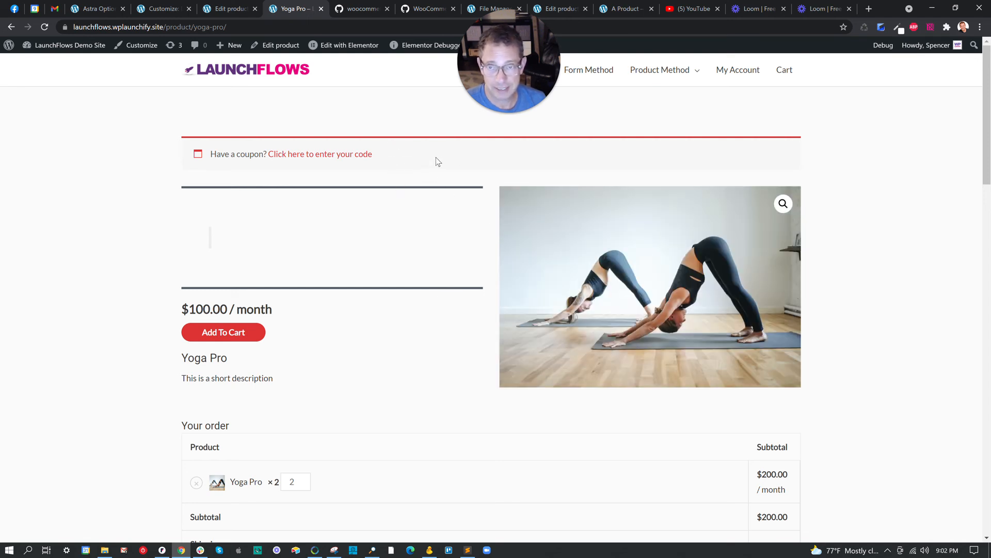
Step: Return to the product editor and remove the [lf-wcgallery] block and the entire Columns block
click(234, 10)
scroll(271, 165, up, 5)
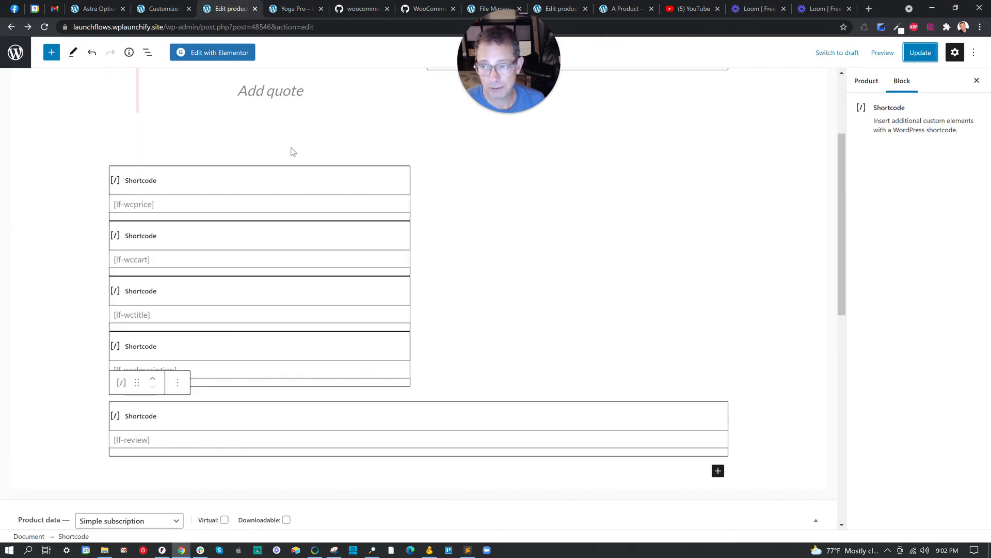
scroll(273, 179, up, 3)
click(525, 160)
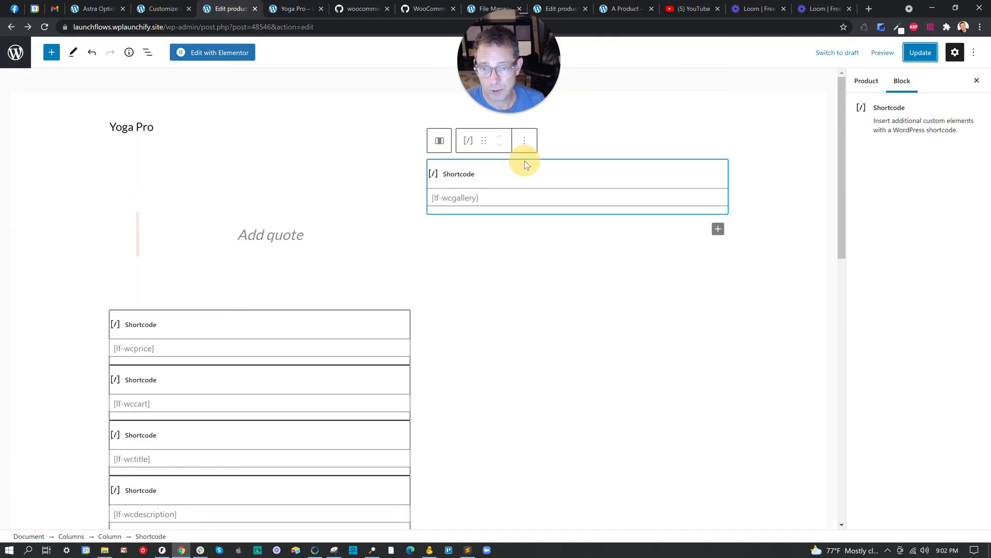
click(524, 140)
click(543, 350)
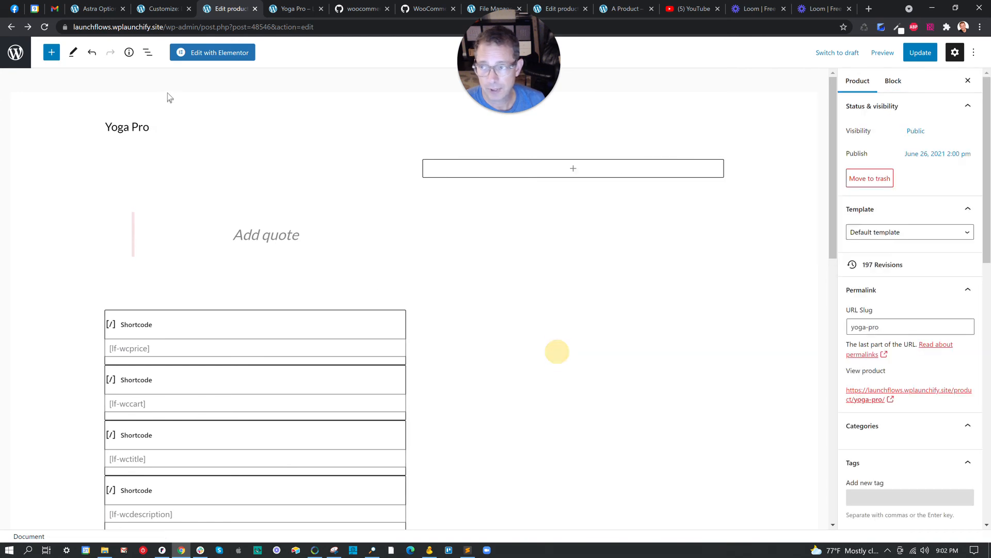
click(148, 52)
click(92, 107)
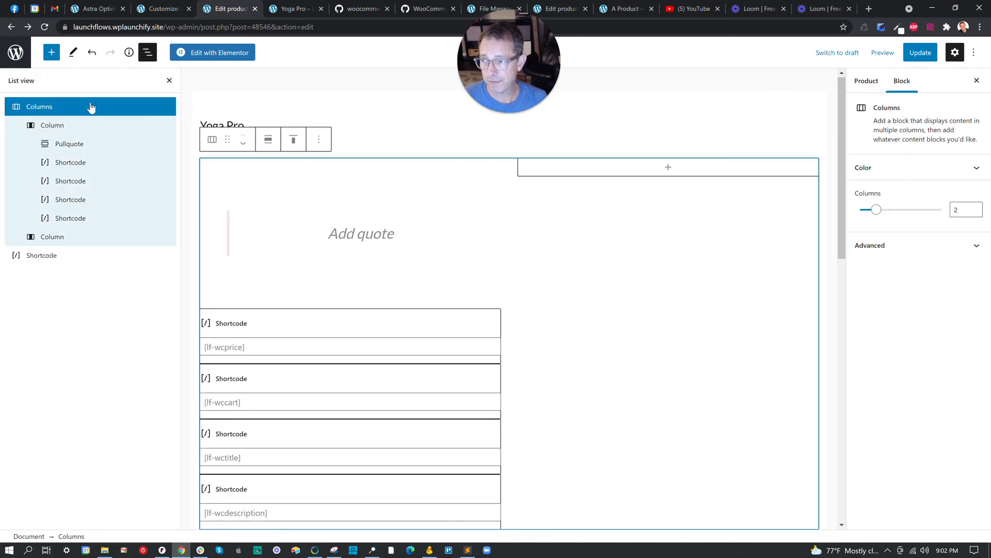
click(319, 139)
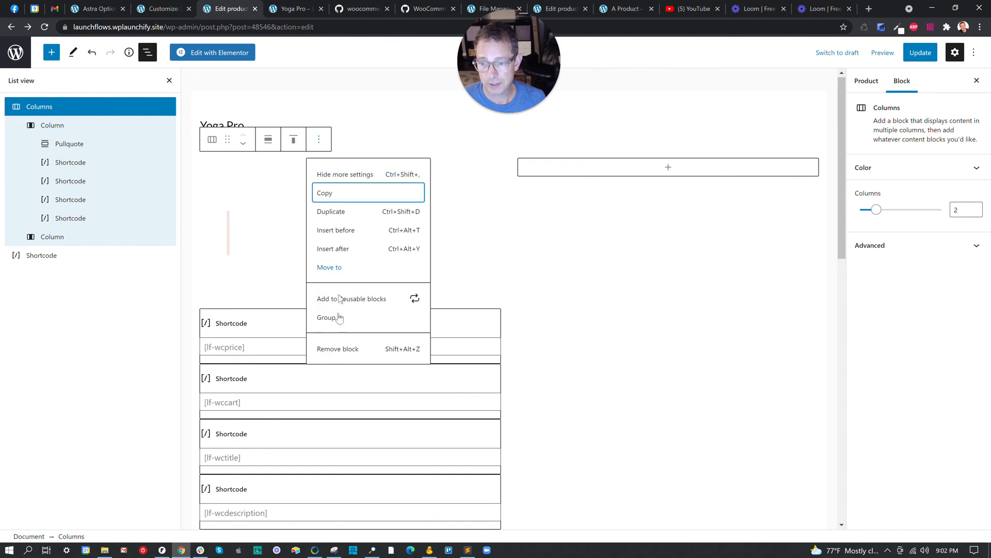
click(340, 350)
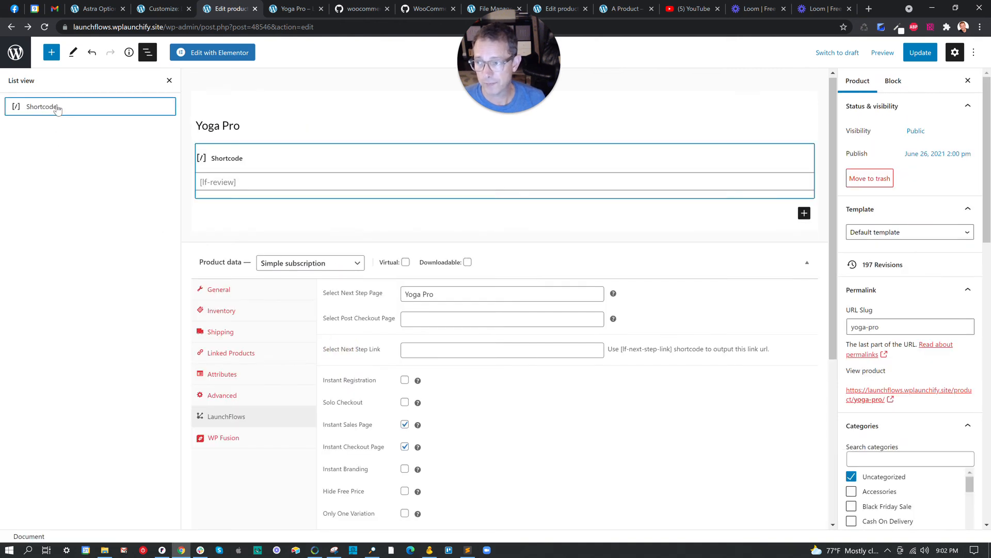
Step: Change the remaining Shortcode block from [lf-review] to [lf-tabcheckout]
click(36, 106)
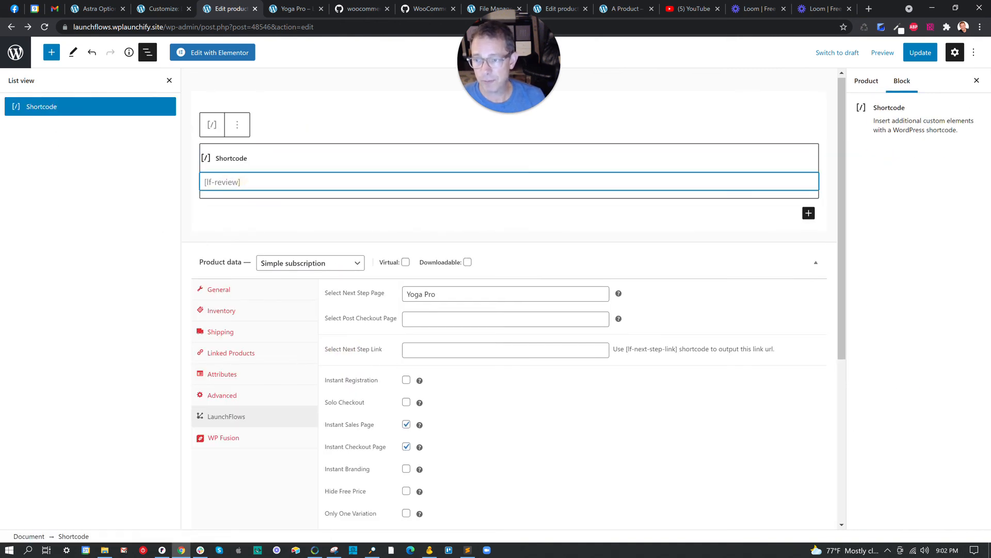
key(Left)
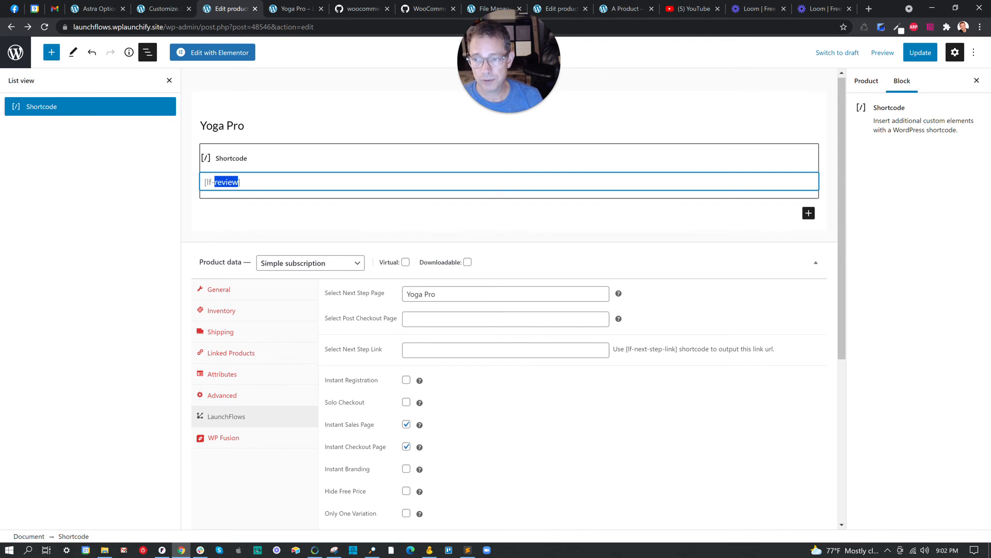
text(tabcheckout)
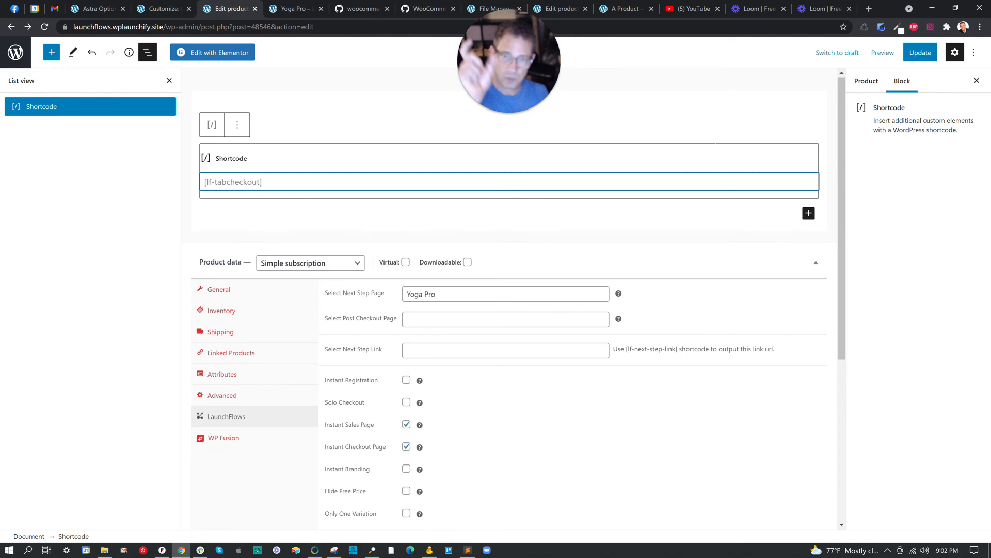
Step: Update the product and reload the live Yoga Pro page to display the tabbed checkout
click(919, 57)
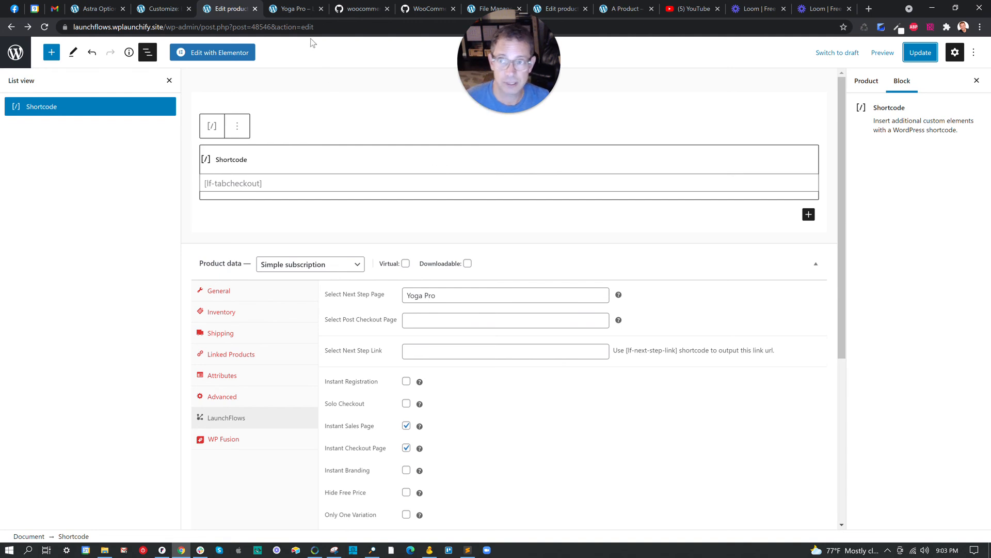
click(298, 7)
click(45, 27)
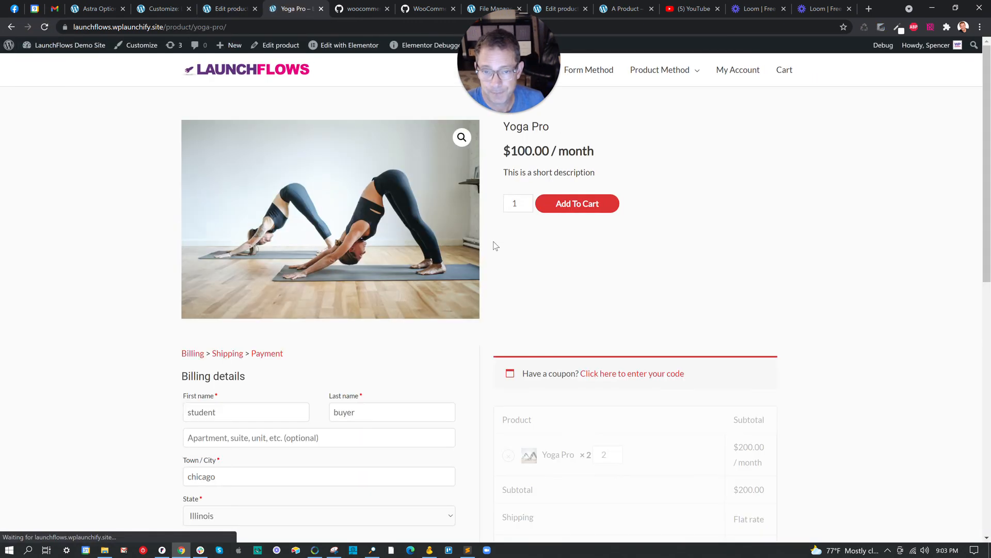
Step: View the Shipping and Payment stages of the tabbed checkout, return to Billing, and examine the whole page layout
scroll(429, 297, down, 4)
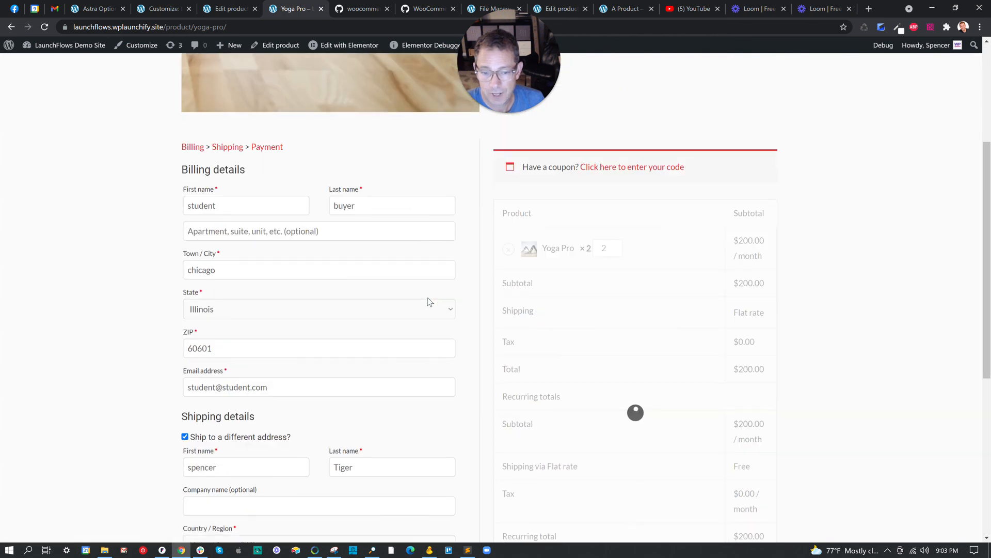
click(230, 147)
click(264, 147)
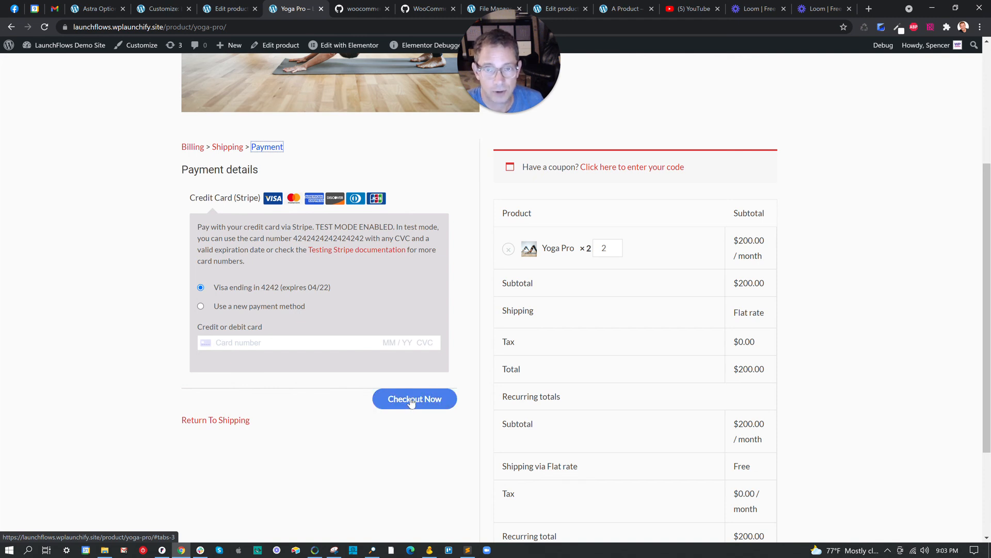
click(195, 147)
scroll(529, 248, up, 4)
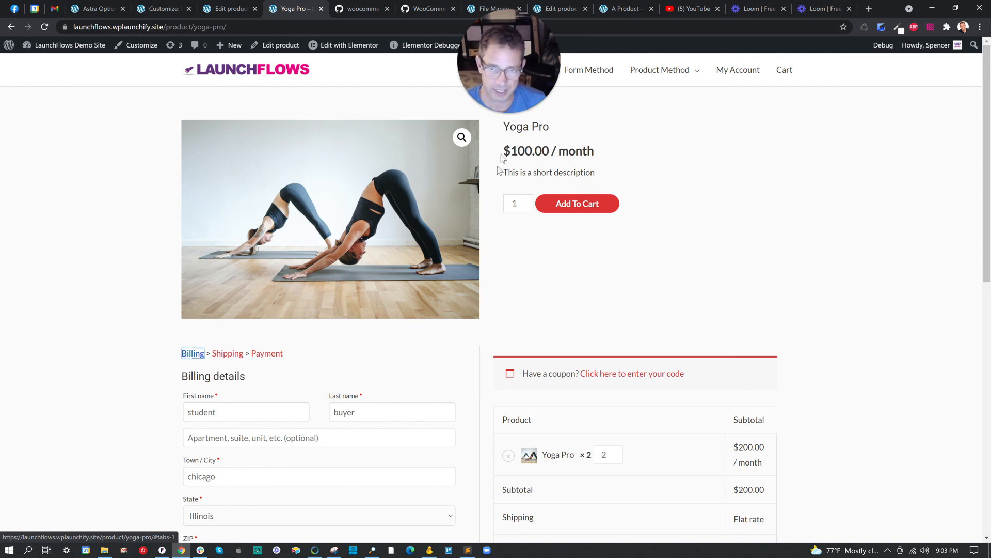
mouse_move(503, 112)
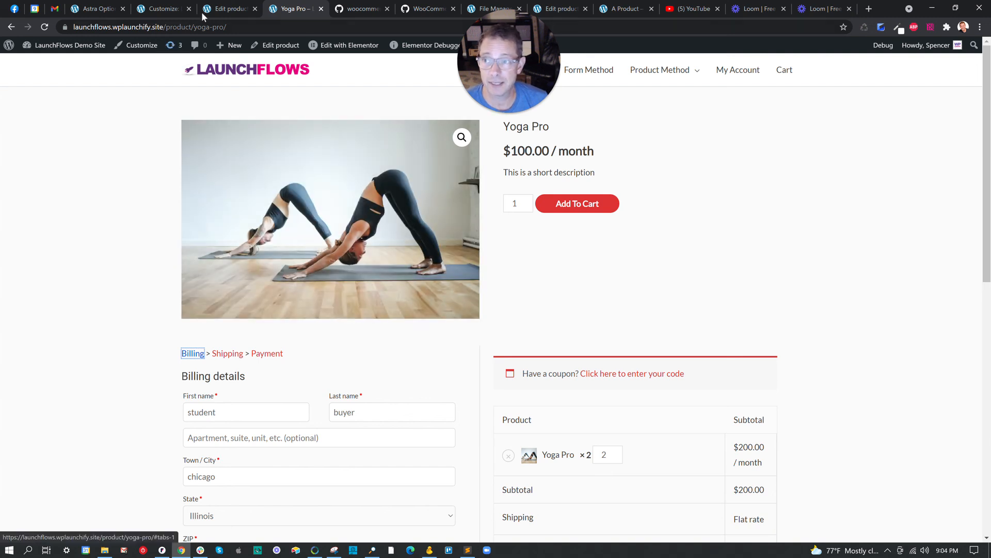
Step: Return to the product editor, review the available page templates without changing the selection, and read the Instant Registration help text
click(217, 8)
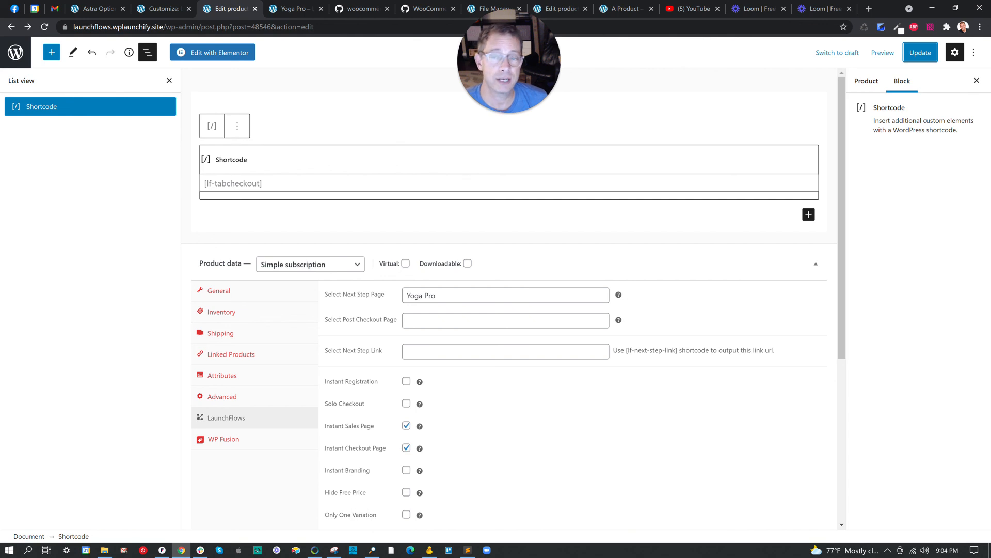
click(866, 82)
click(885, 232)
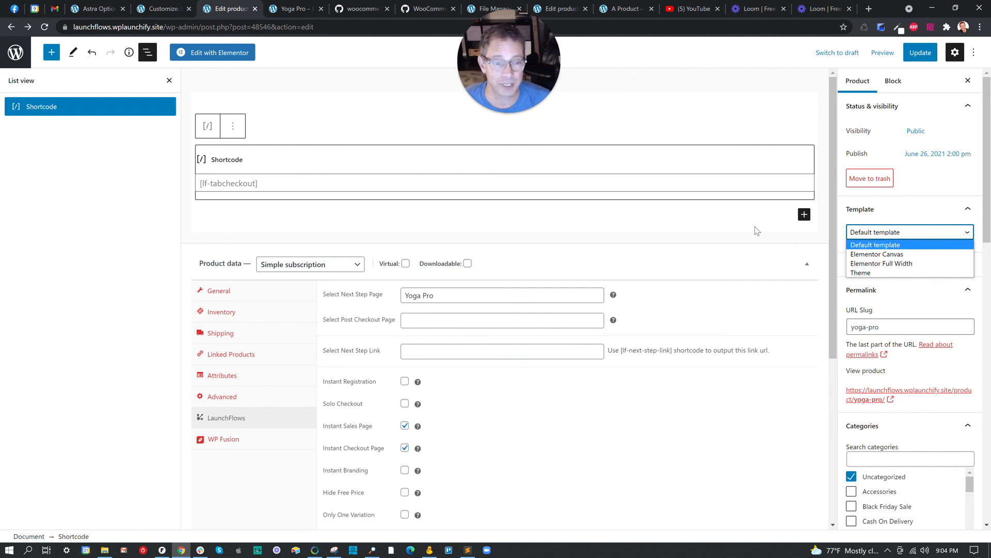
click(882, 231)
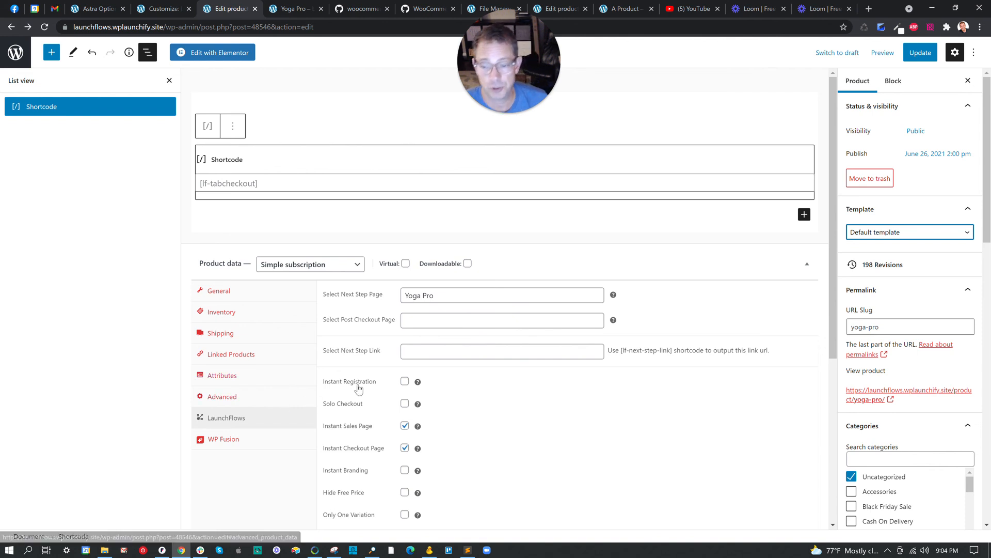
mouse_move(419, 383)
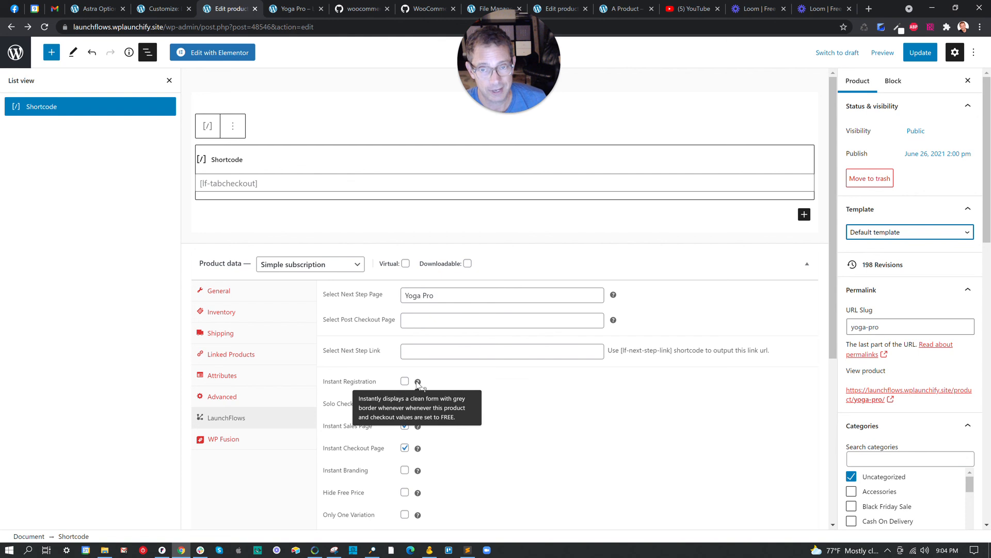